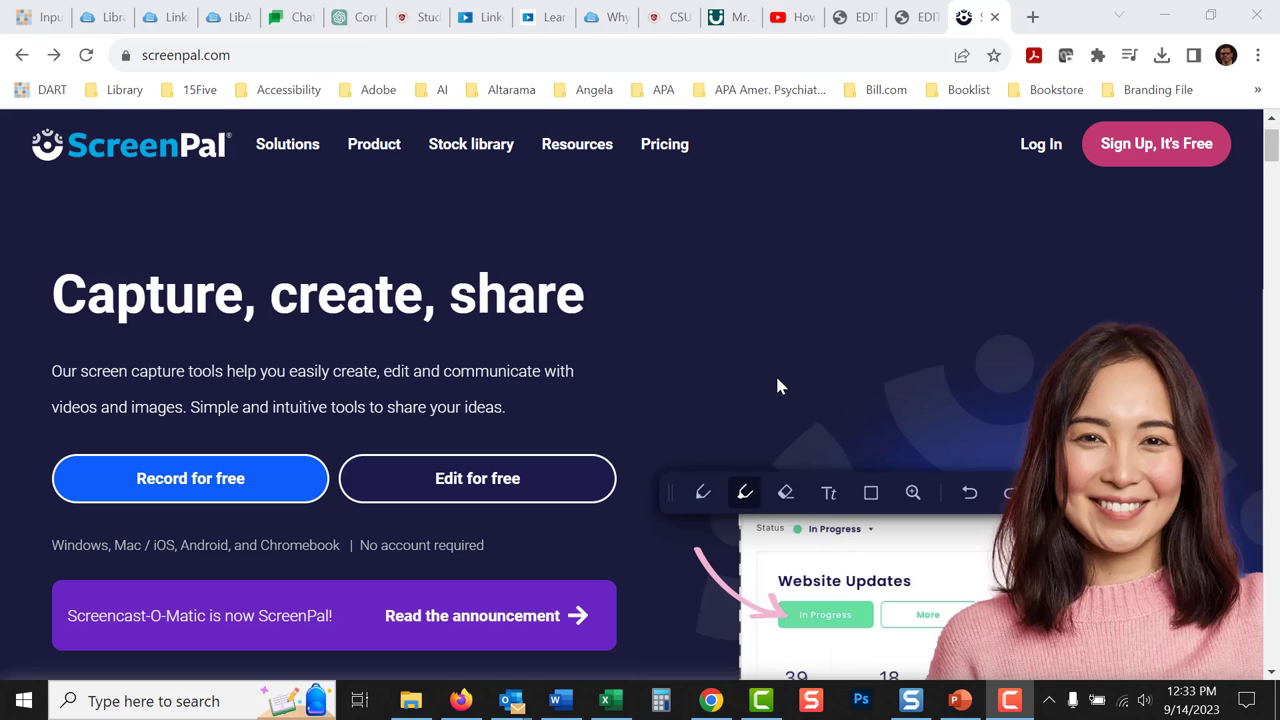
# - Go to ScreenPal's Record for free page and launch the free screen recorder
pyautogui.click(213, 490)
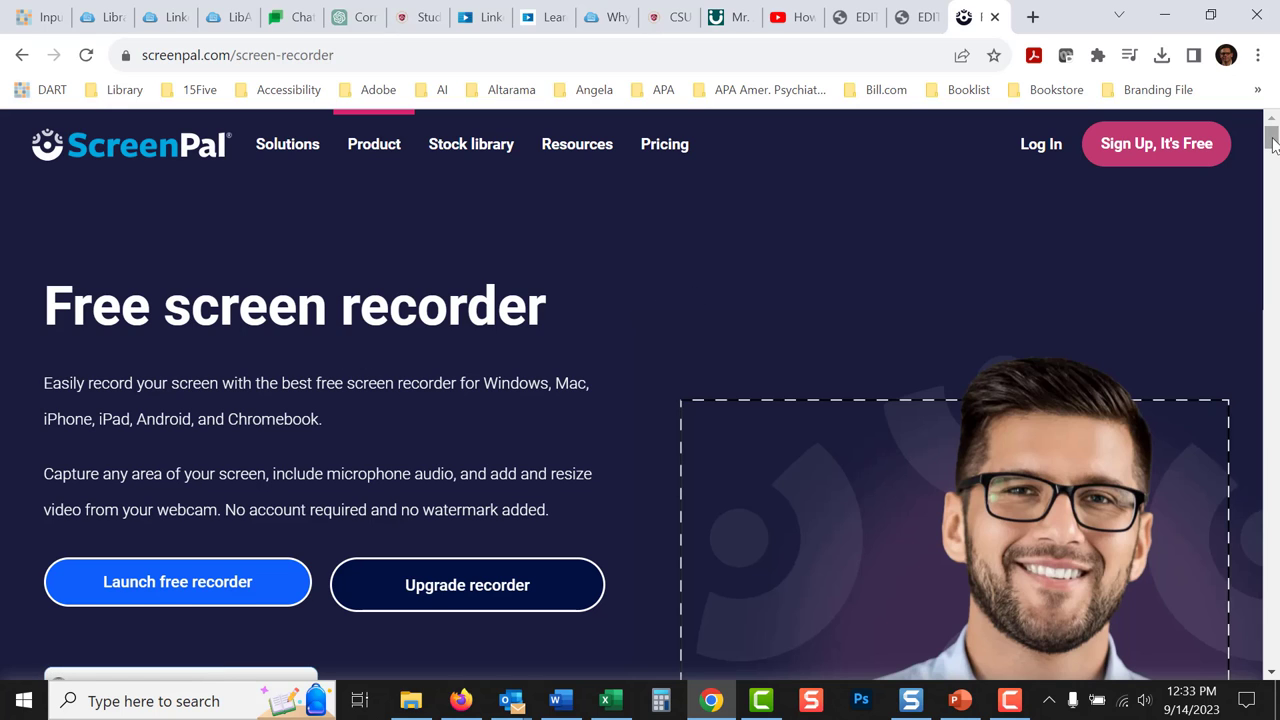
pyautogui.moveTo(1271, 140); pyautogui.dragTo(1274, 146)
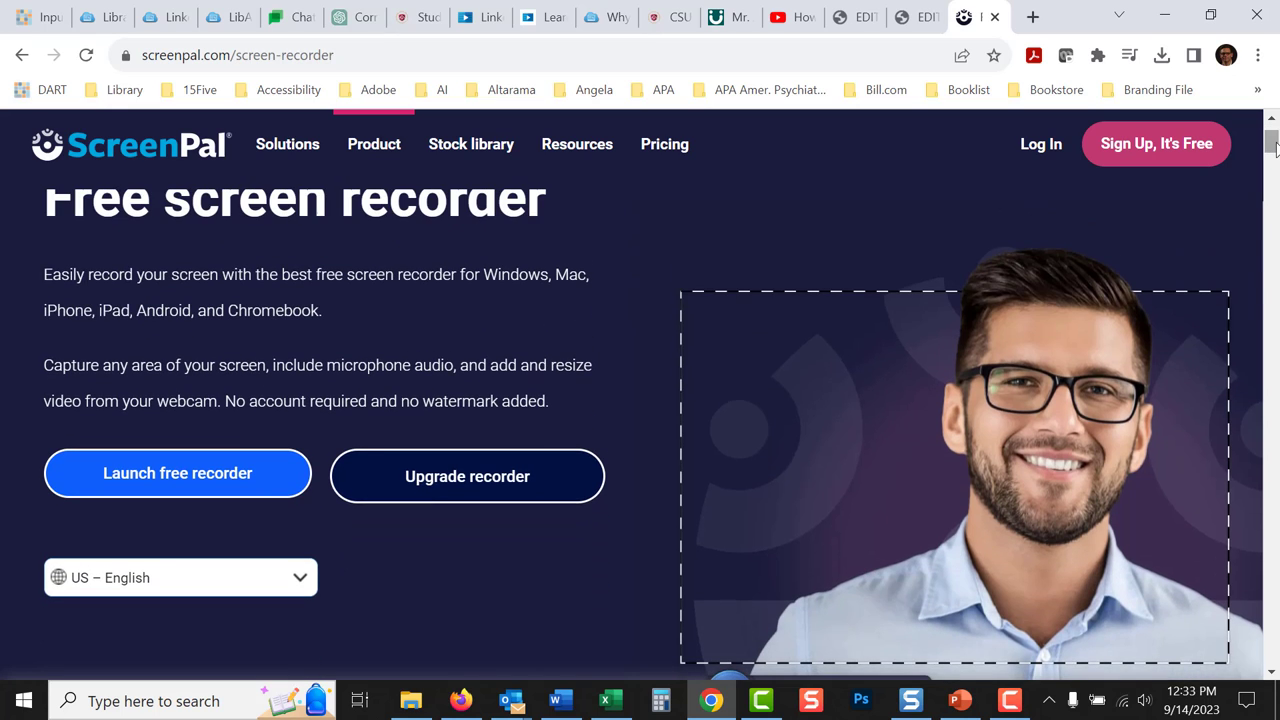
pyautogui.click(236, 483)
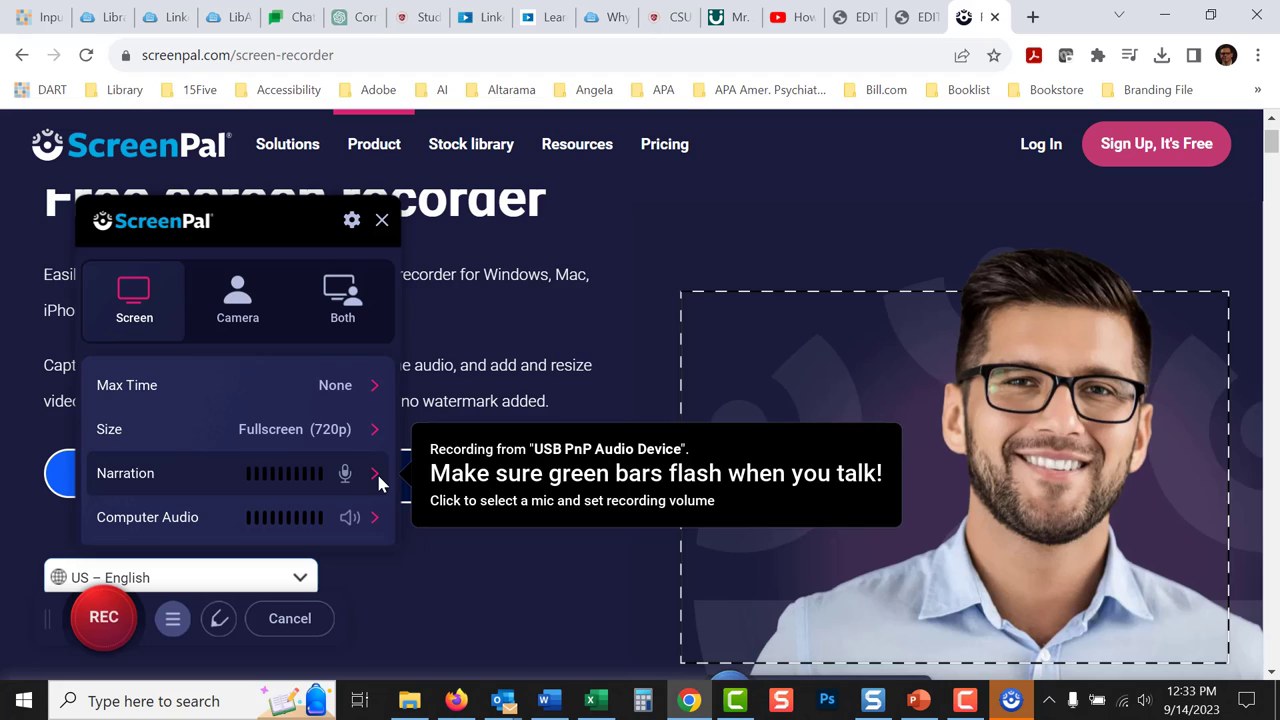
# - Set Computer Audio to No and check the narration microphone in the recorder panel
pyautogui.click(375, 526)
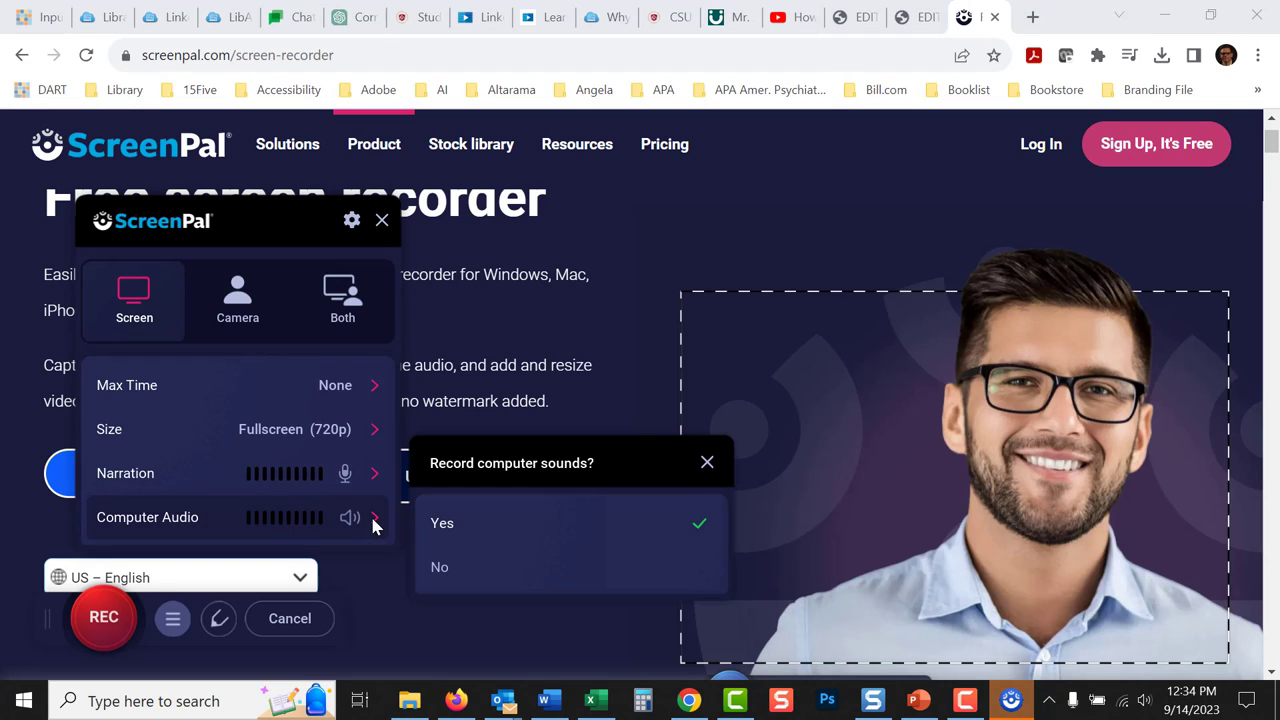
pyautogui.click(445, 568)
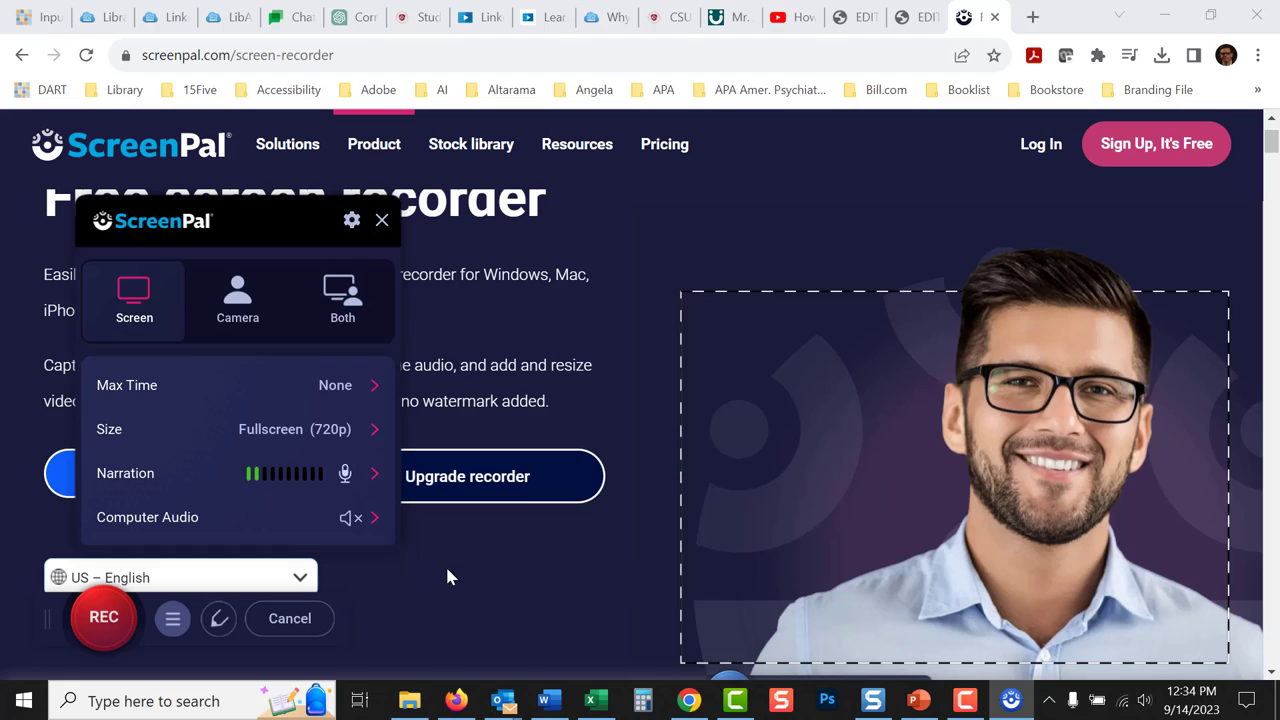
pyautogui.click(375, 517)
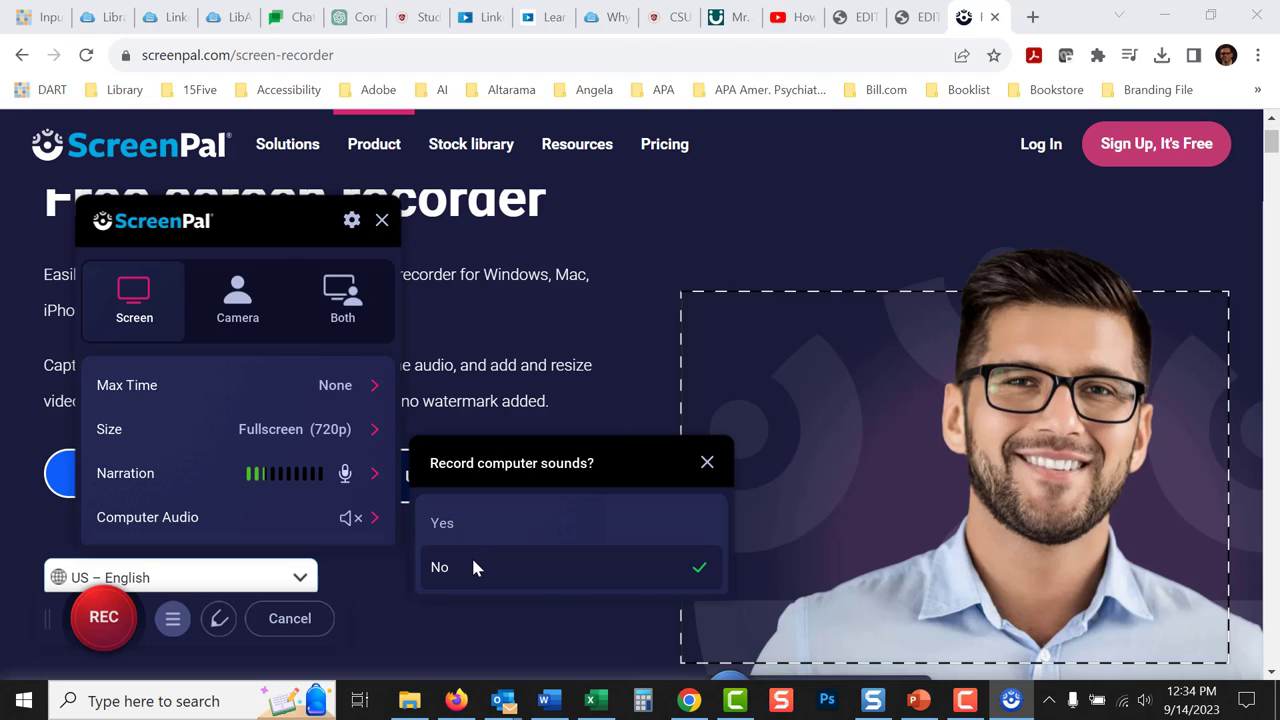
pyautogui.click(471, 557)
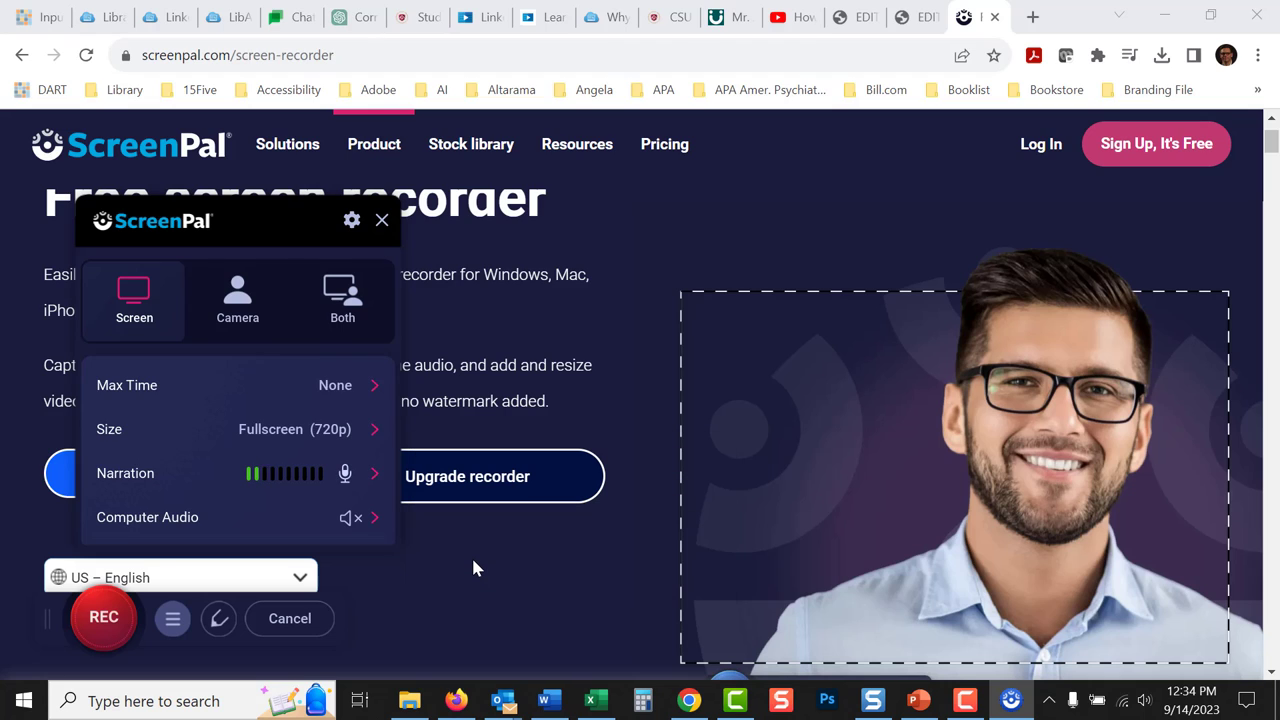
pyautogui.click(372, 484)
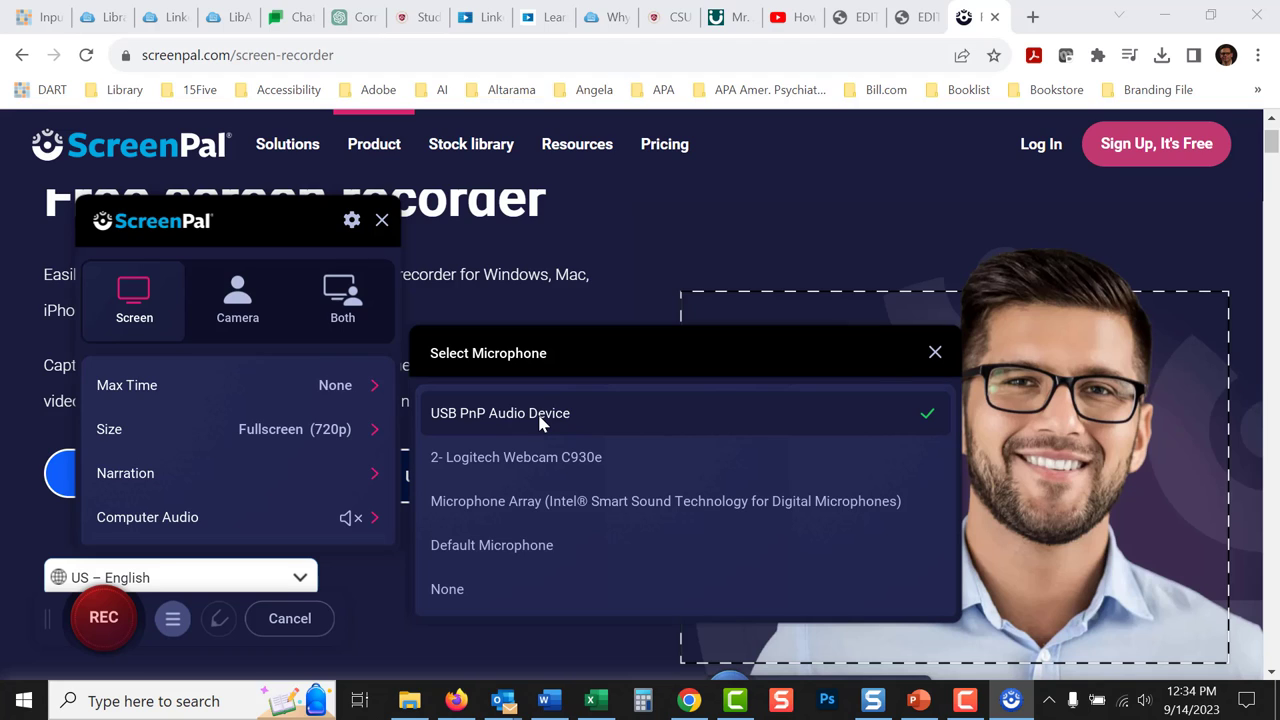
pyautogui.click(935, 353)
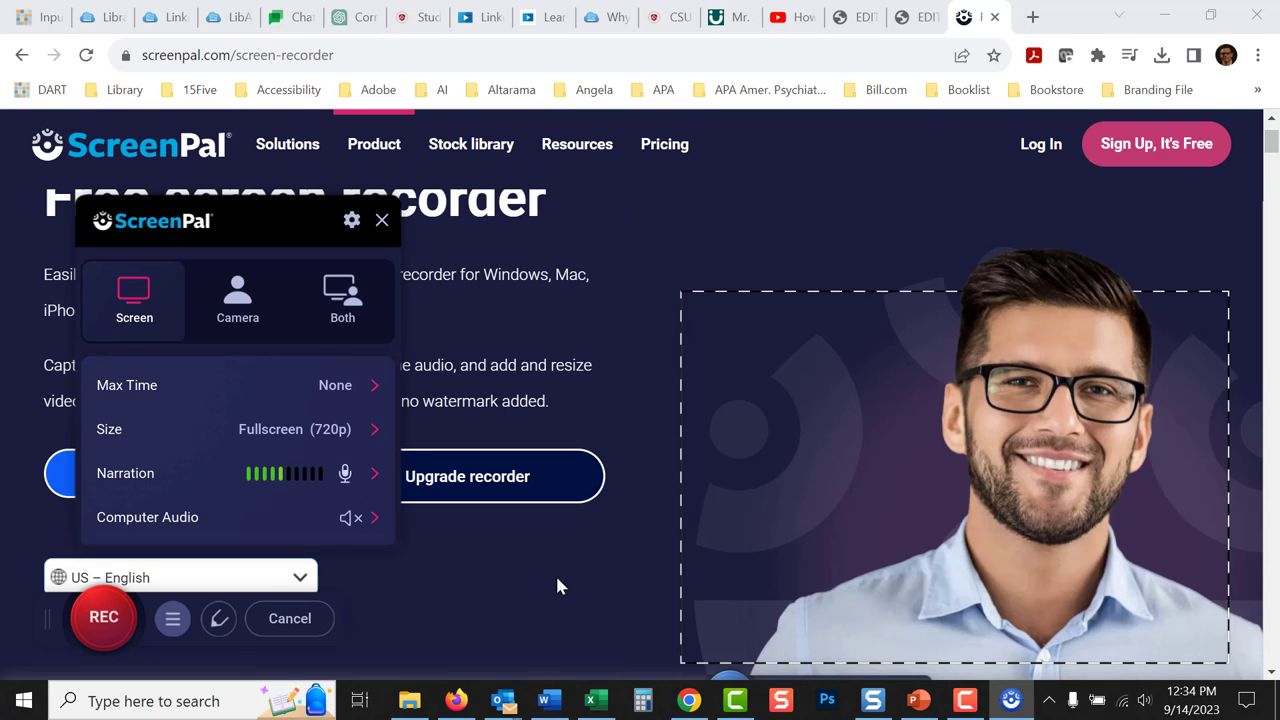
# - Switch to the PowerPoint slideshow and advance to the 'Differences between APA 7 and APA 6' slide
pyautogui.click(919, 705)
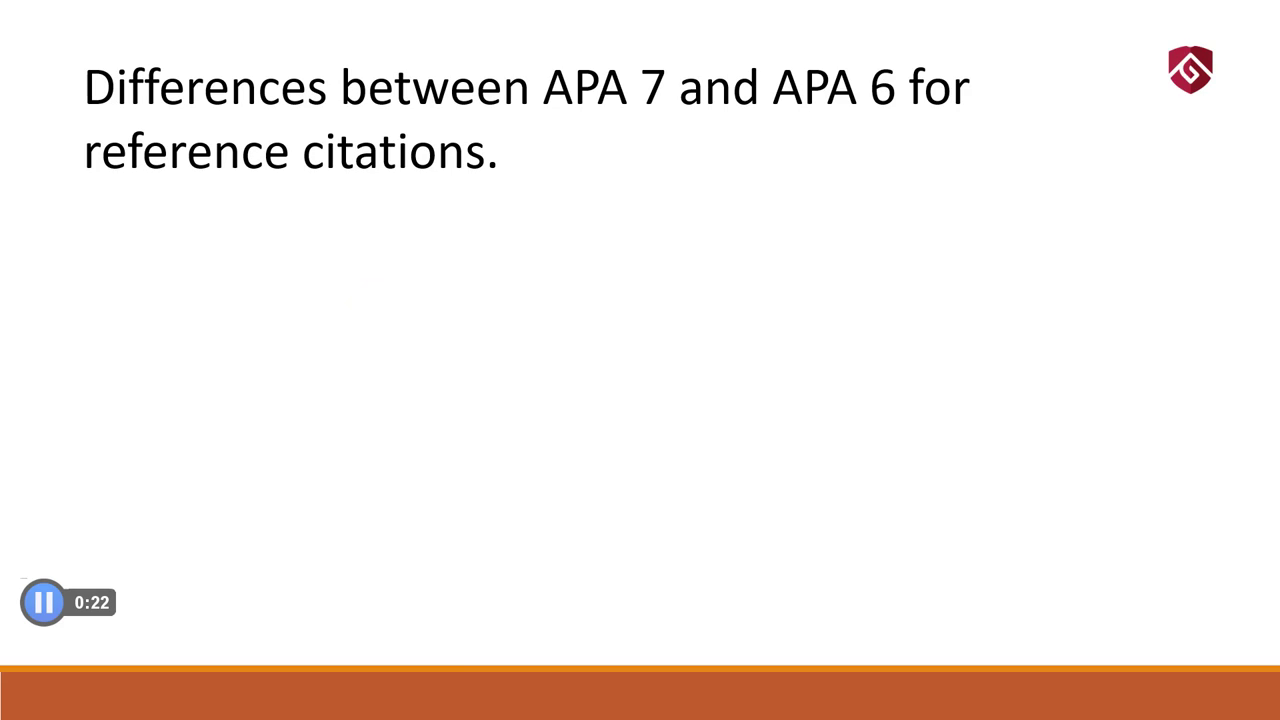
# - Present the remaining slide bullets, then stop recording and open the video in the ScreenPal editor
pyautogui.click(612, 396)
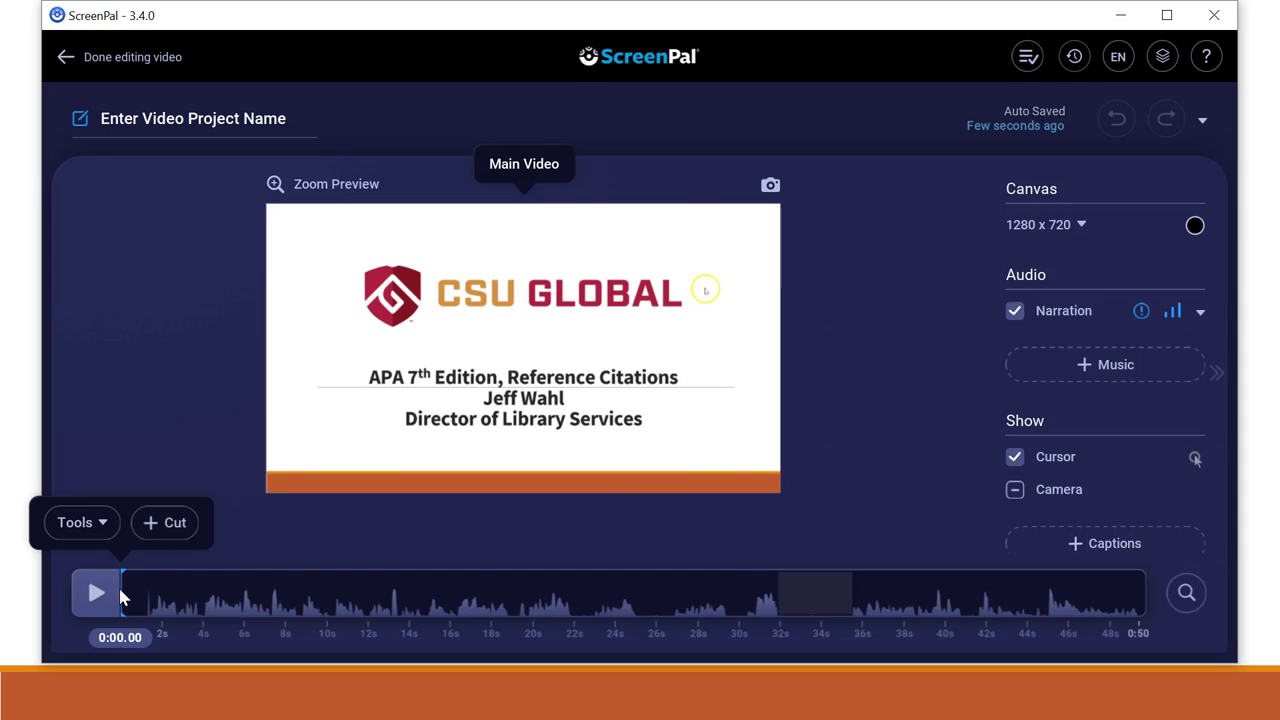
# - Cut the first 1.44 seconds from the start of the recording
pyautogui.click(163, 524)
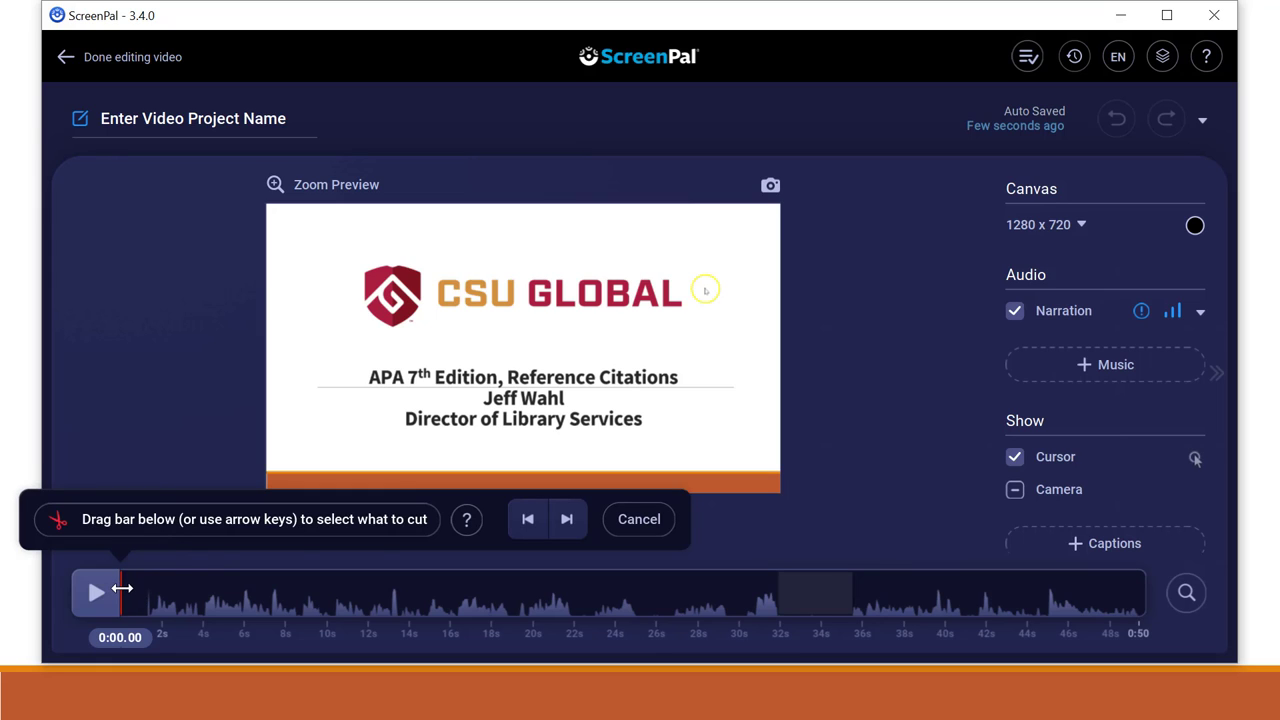
pyautogui.moveTo(122, 589); pyautogui.dragTo(152, 592)
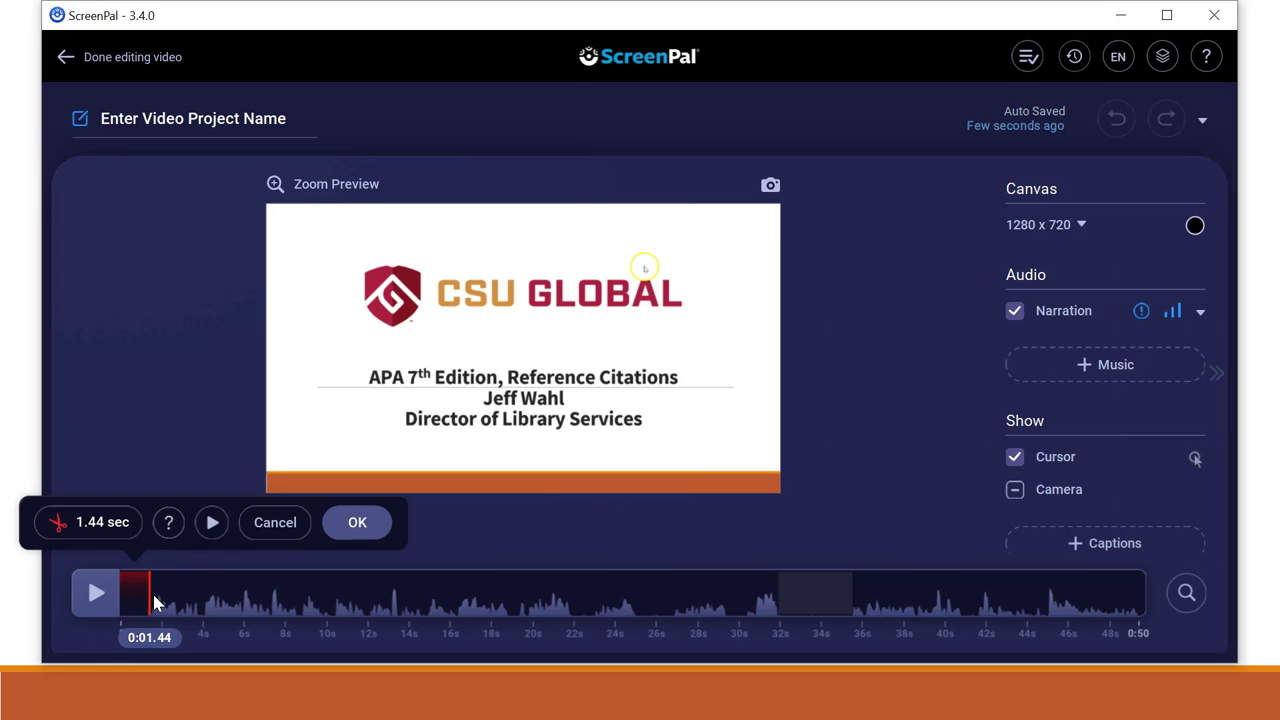
pyautogui.click(360, 528)
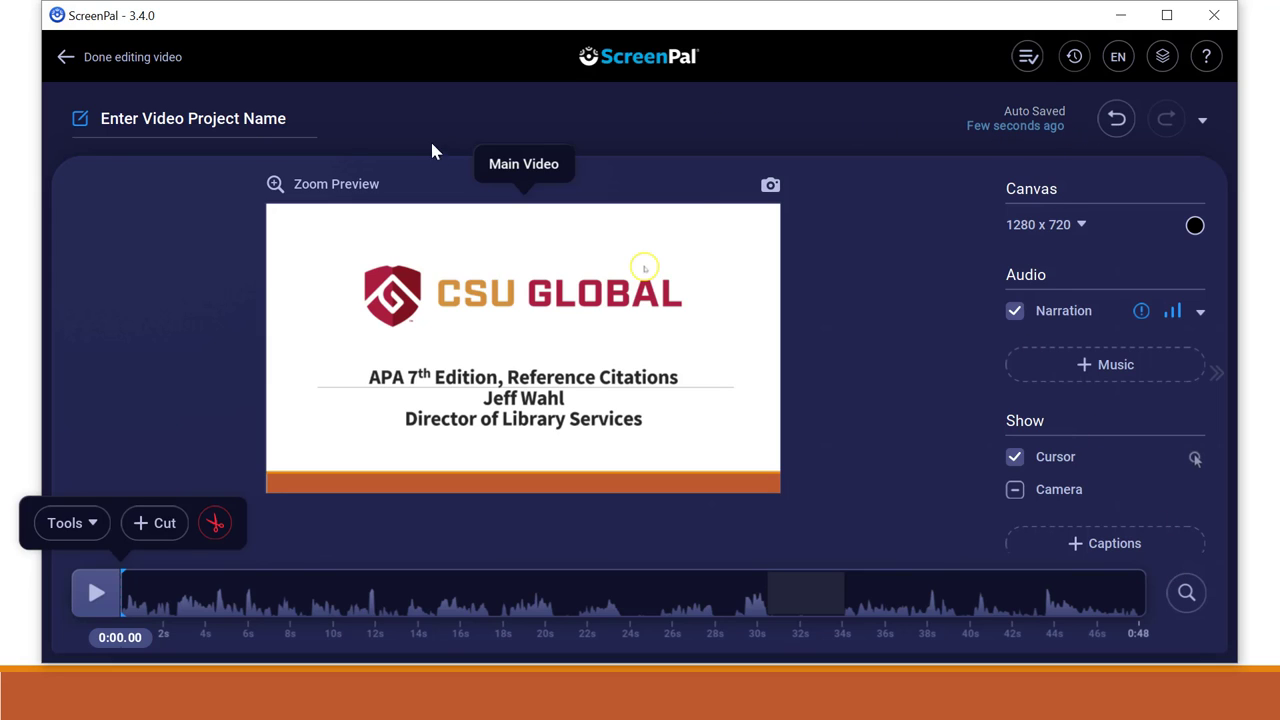
# - Name the project 'PowerPoint Presentation'
pyautogui.click(184, 118)
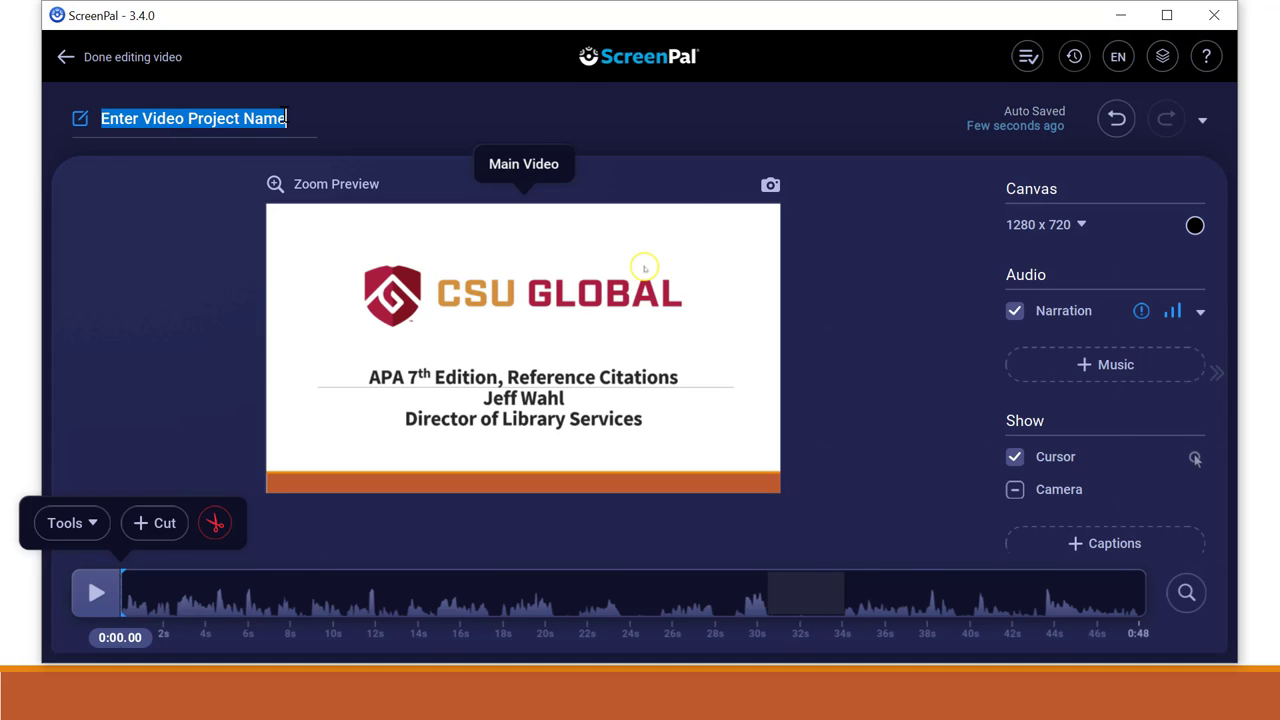
pyautogui.write('PowerPOint')
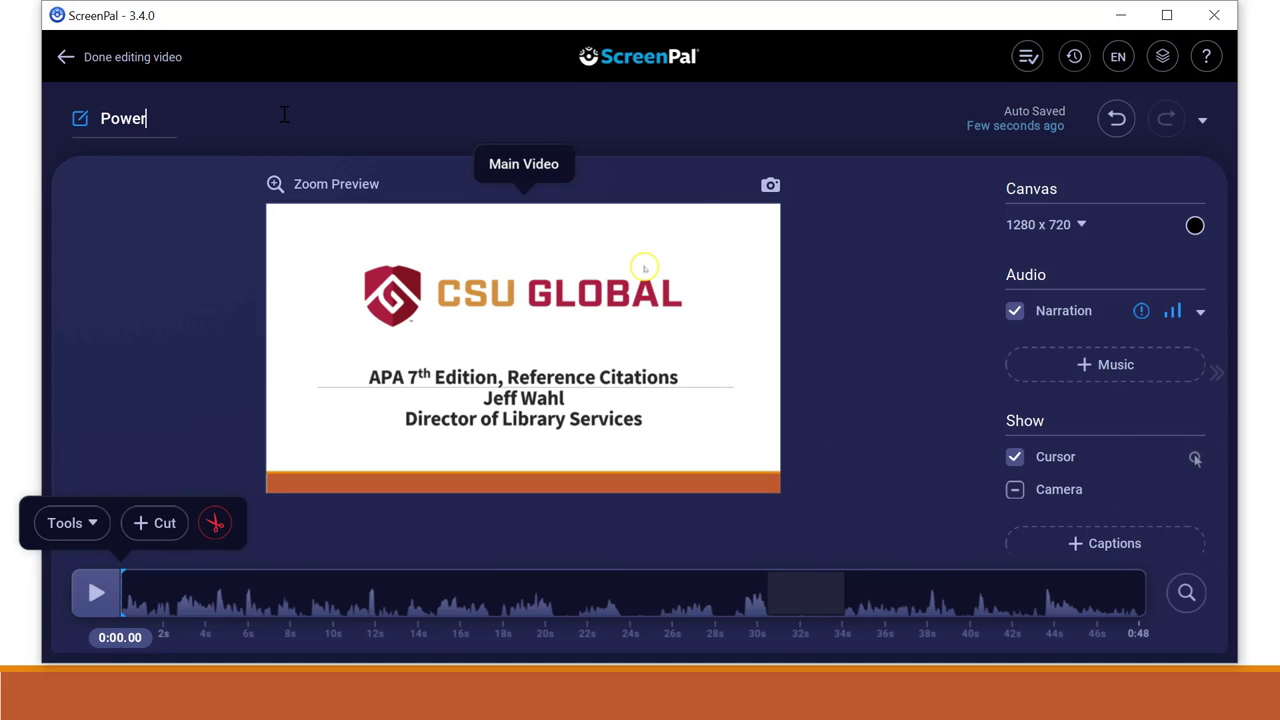
pyautogui.press('BackSpace')
pyautogui.press('BackSpace')
pyautogui.press('BackSpace')
pyautogui.press('BackSpace')
pyautogui.write('oint Presentation')
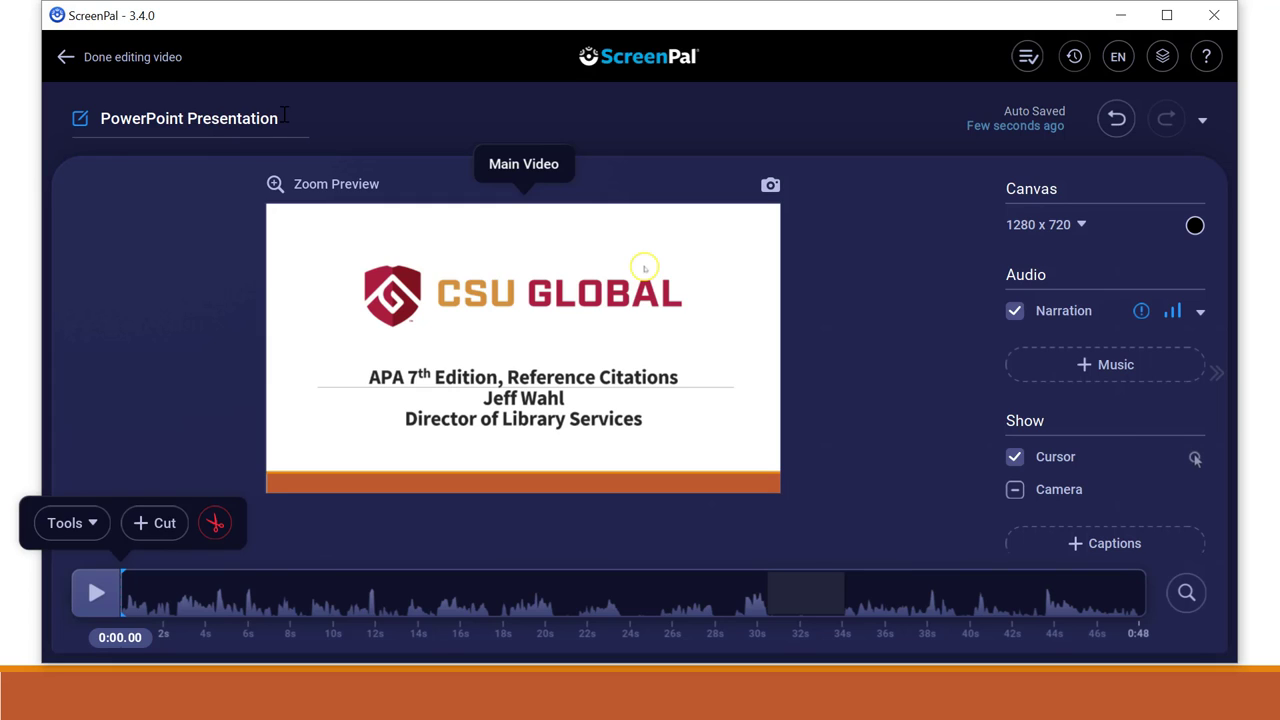
# - Choose Video File output and set its folder to Documents\Videos\Screen Cast O Matic
pyautogui.click(127, 60)
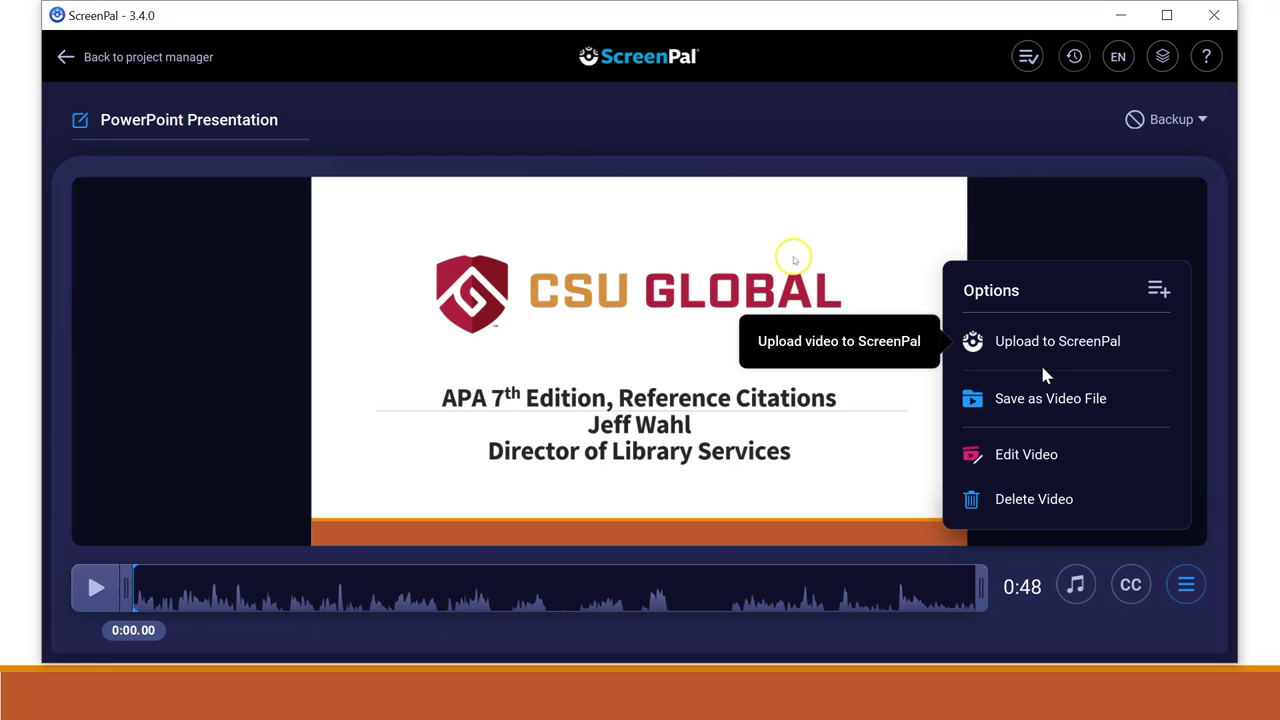
pyautogui.click(1034, 404)
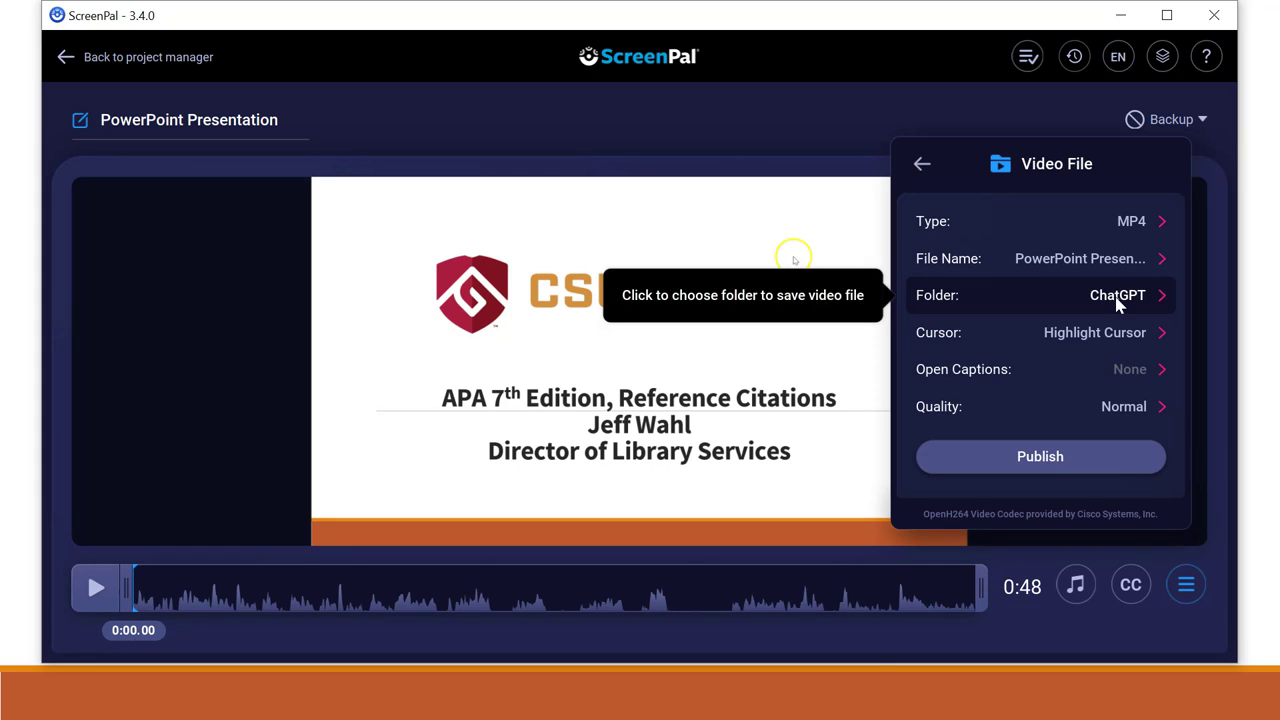
pyautogui.click(1116, 298)
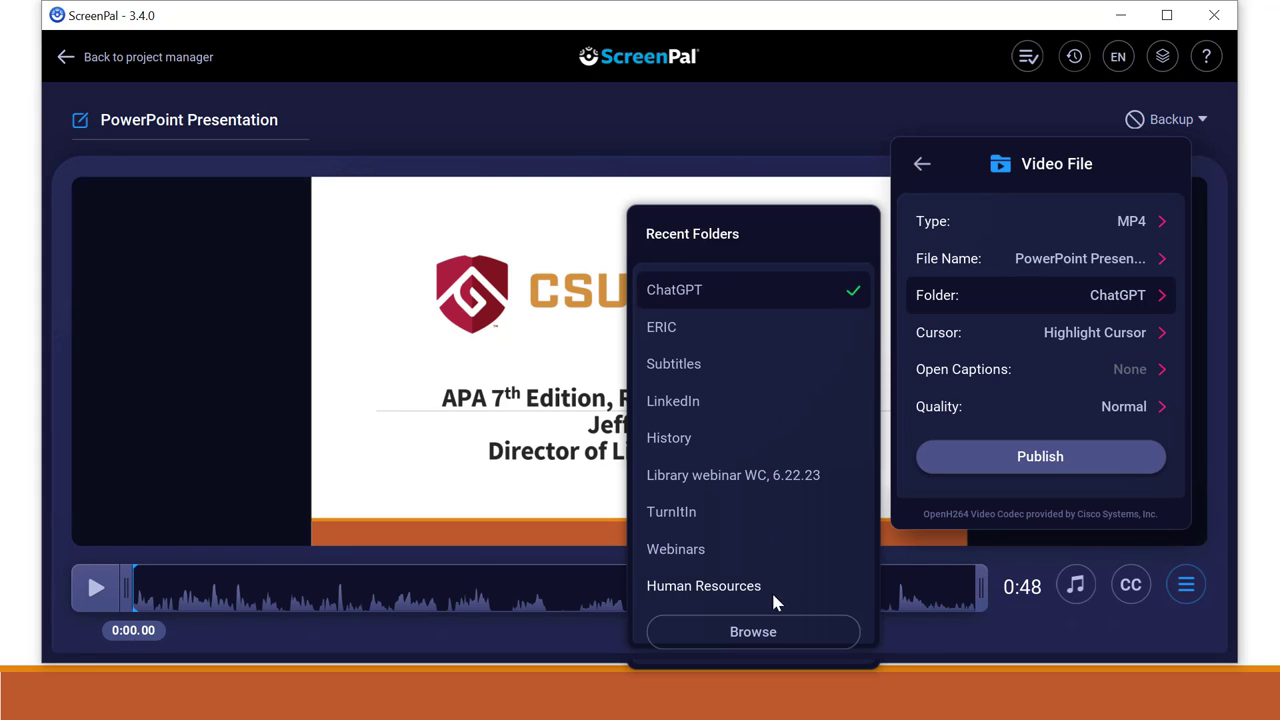
pyautogui.click(766, 632)
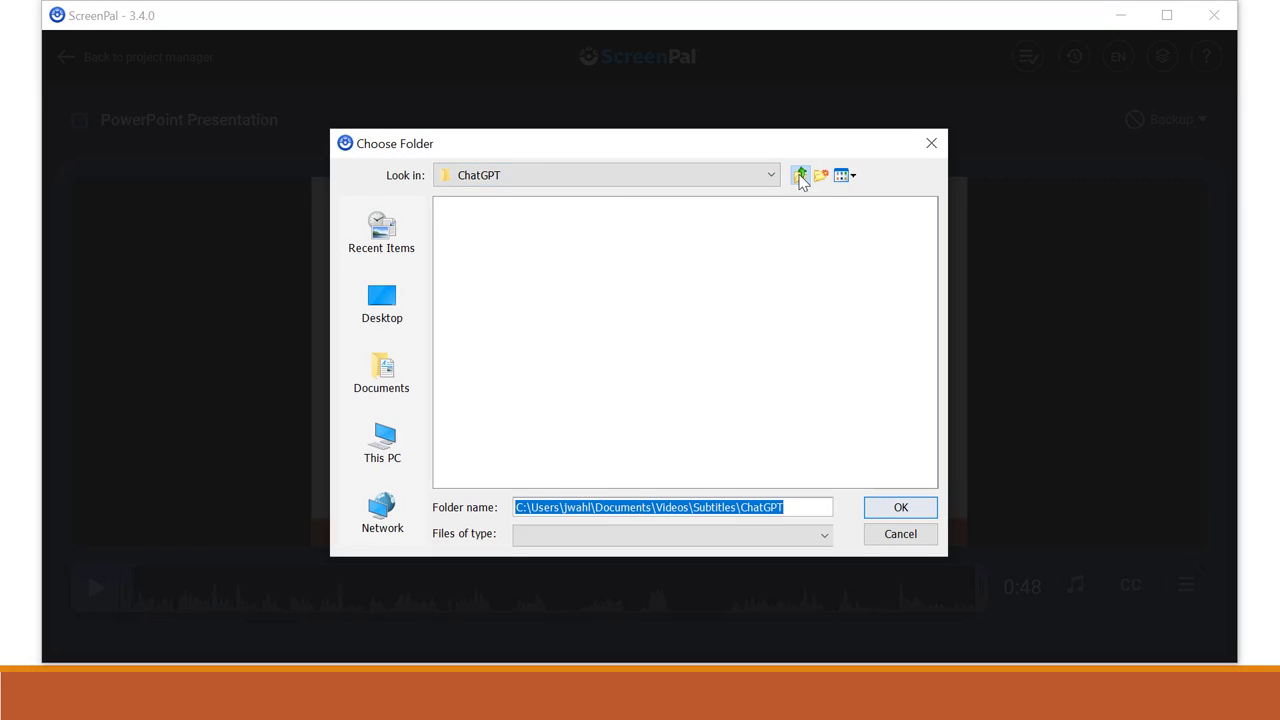
pyautogui.click(800, 177)
pyautogui.click(800, 177)
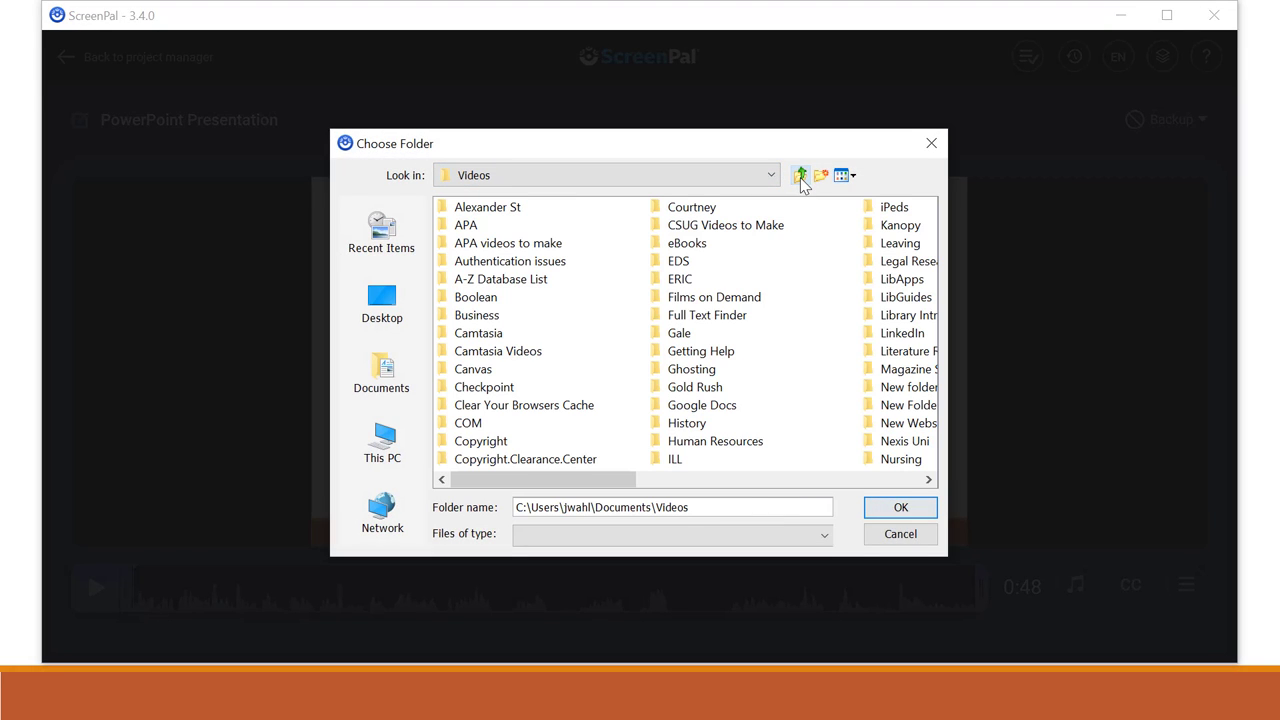
pyautogui.rightClick(617, 314)
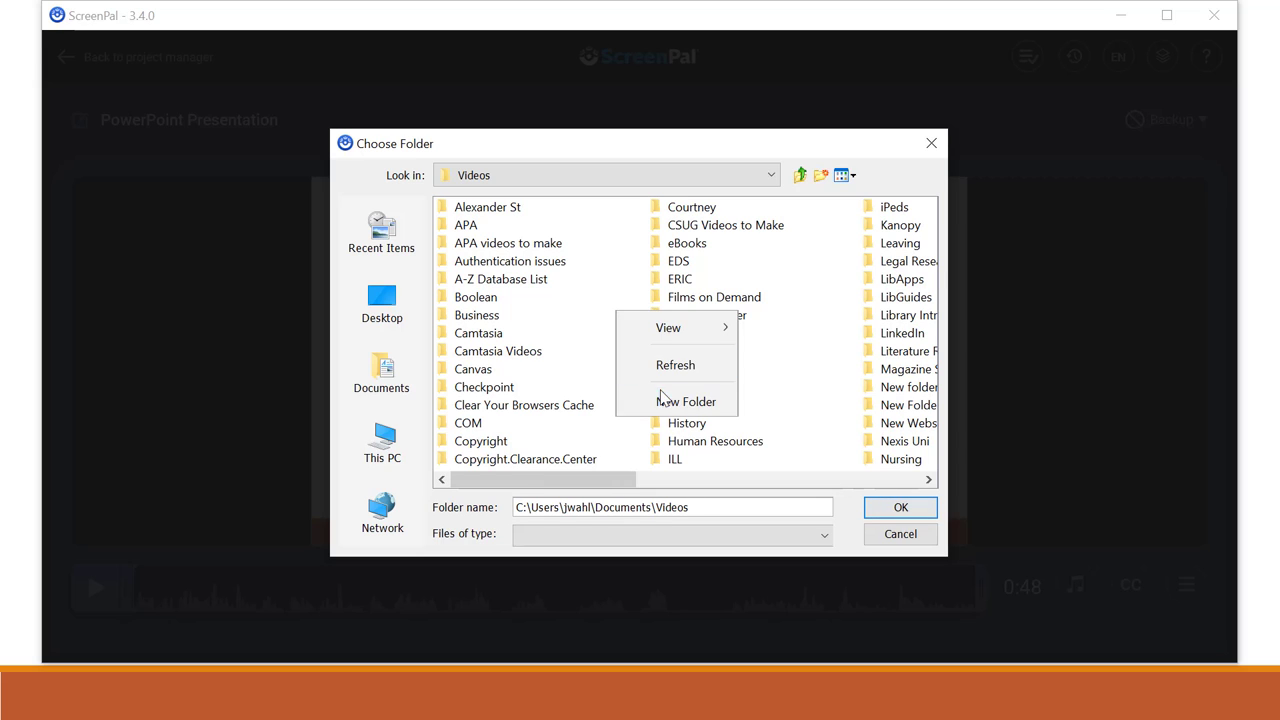
pyautogui.click(903, 479)
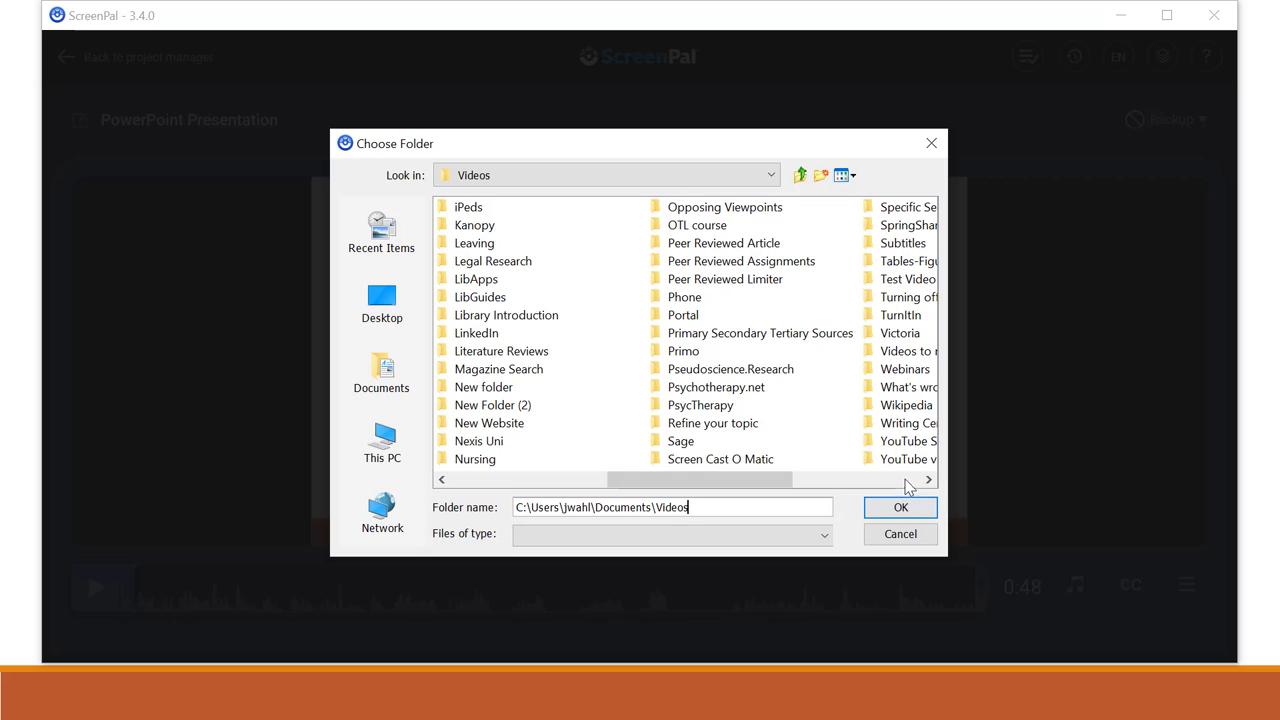
pyautogui.doubleClick(720, 460)
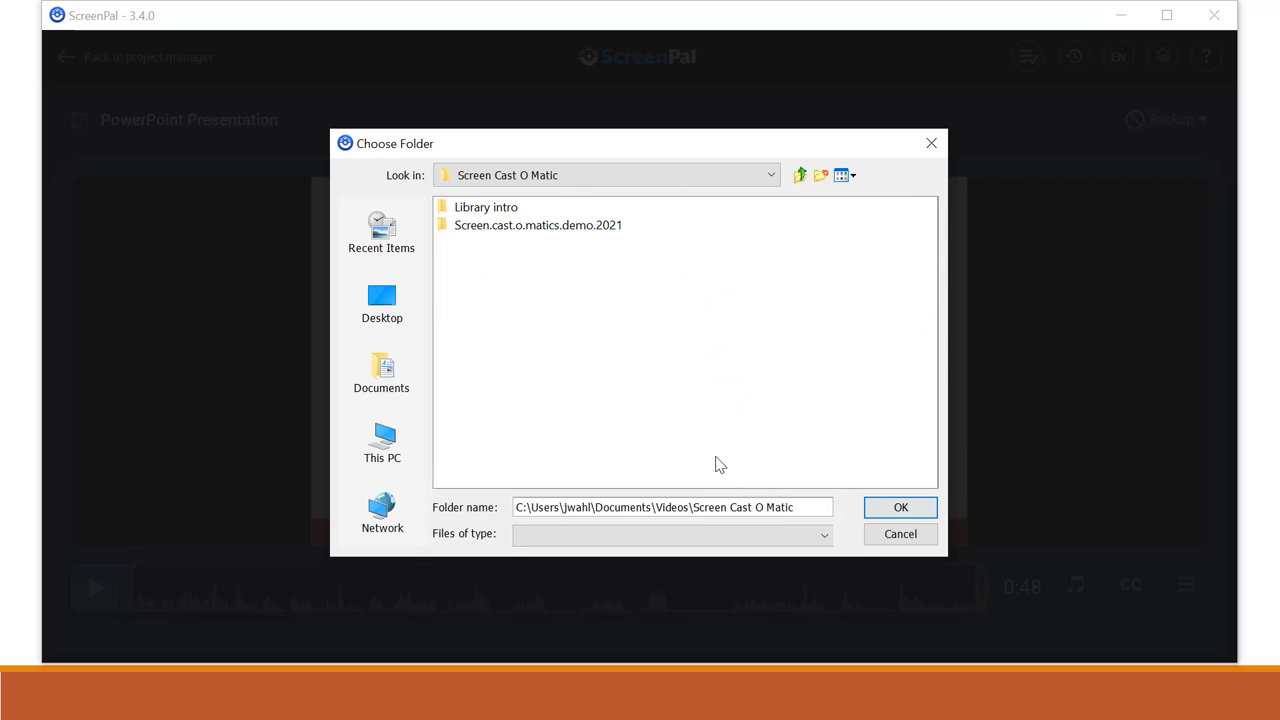
pyautogui.click(899, 509)
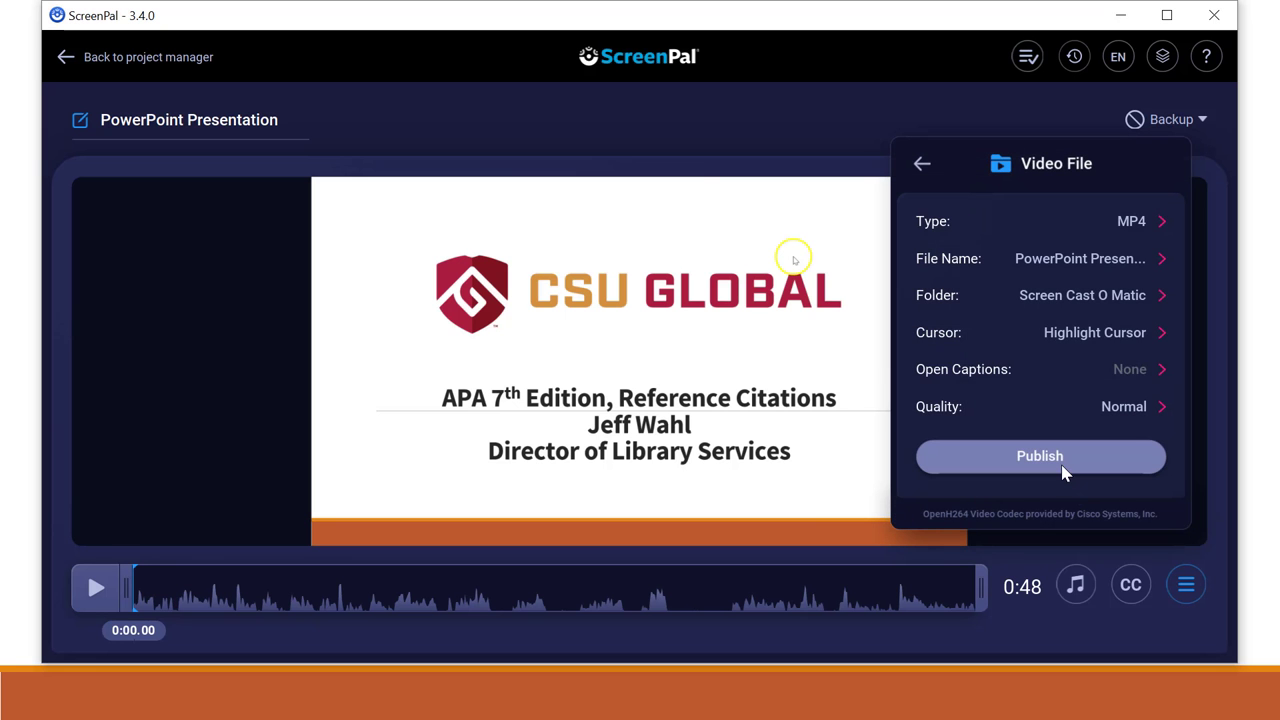
# - Publish the project as the video file PowerPoint Presentation.mp4
pyautogui.click(1063, 462)
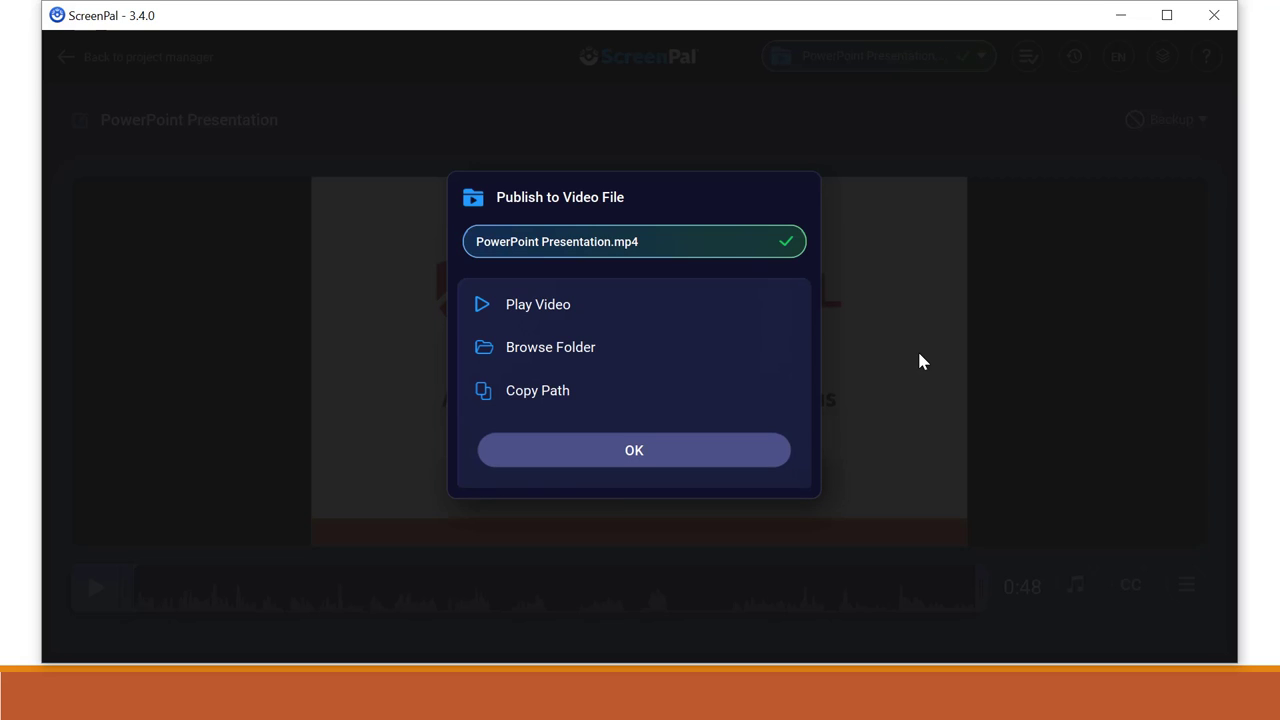
# - Dismiss the publish completion dialog and minimize ScreenPal to reveal the spreadsheet
pyautogui.click(660, 450)
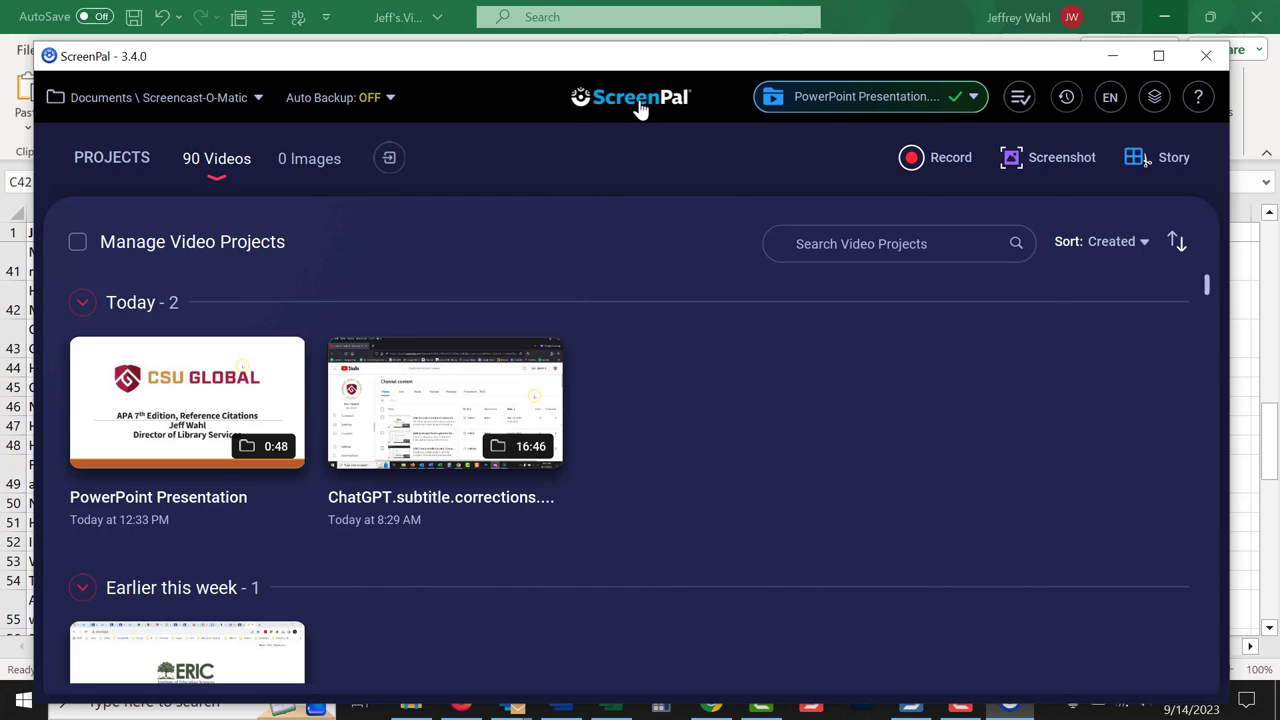
pyautogui.moveTo(208, 418)
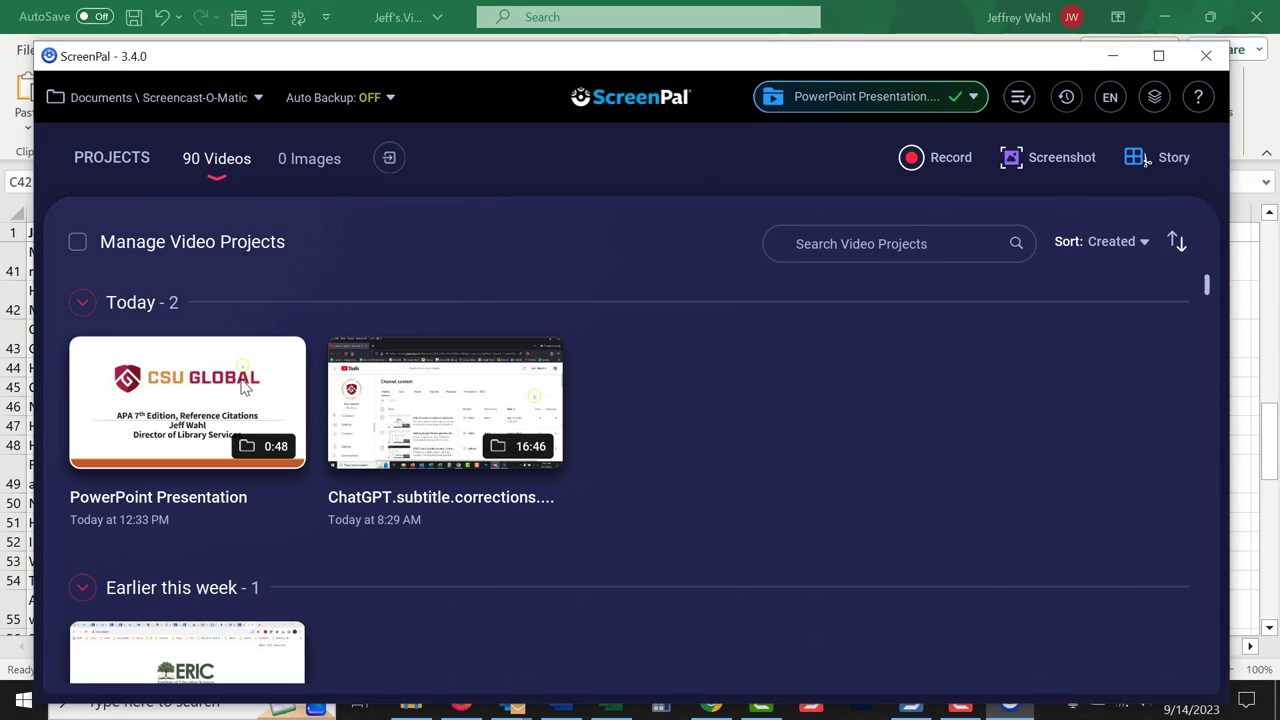
pyautogui.click(1117, 66)
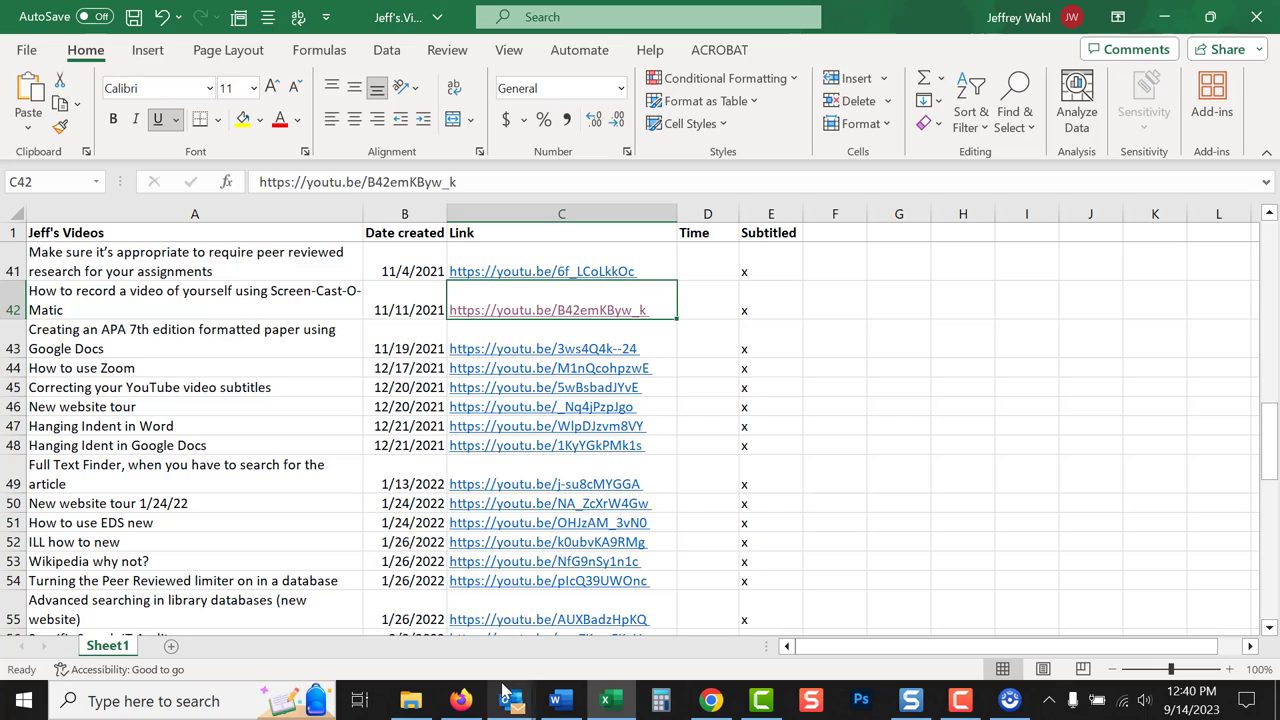
# - In File Explorer, play PowerPoint Presentation from Documents\Videos\Screen Cast O Matic
pyautogui.click(418, 708)
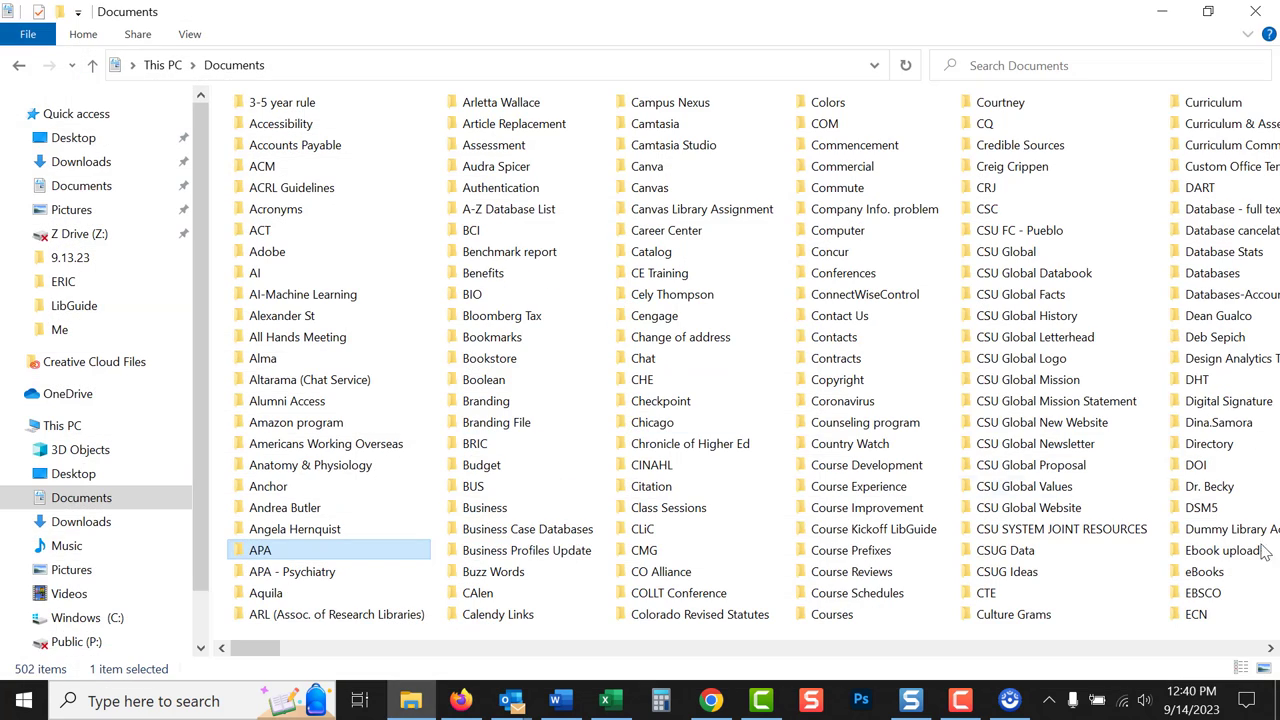
pyautogui.click(1221, 647)
pyautogui.click(1222, 647)
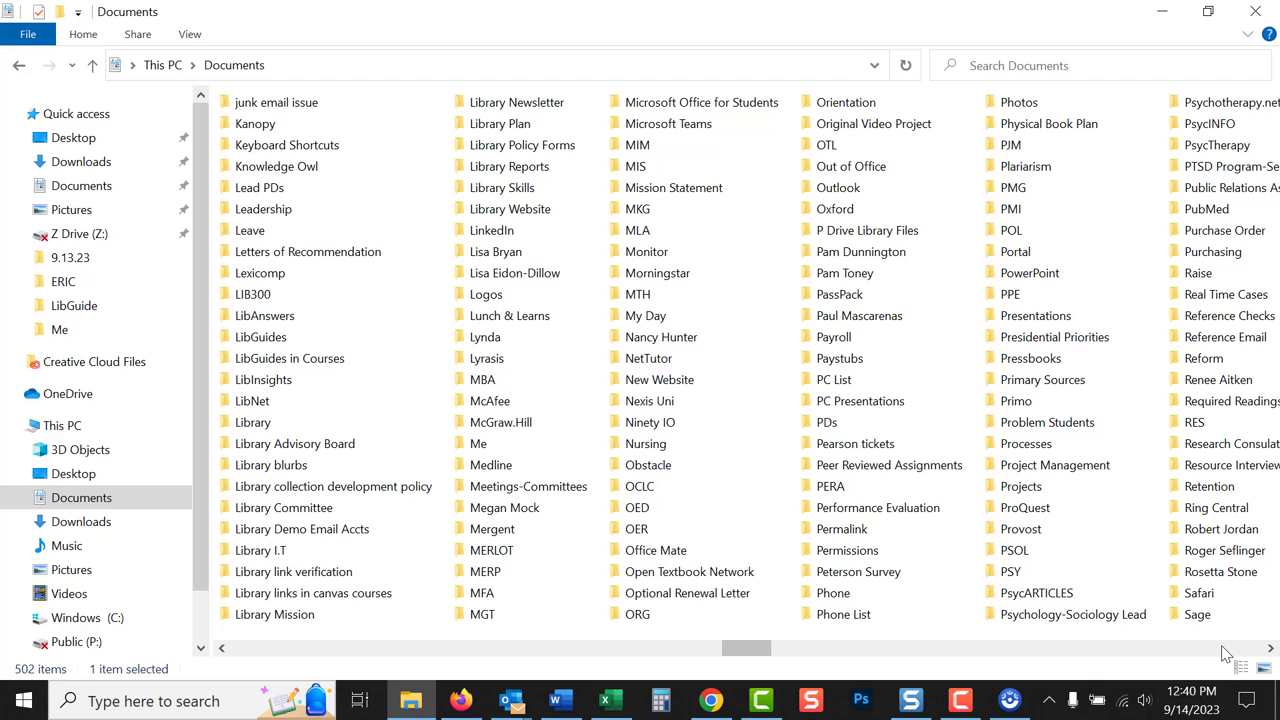
pyautogui.click(1222, 647)
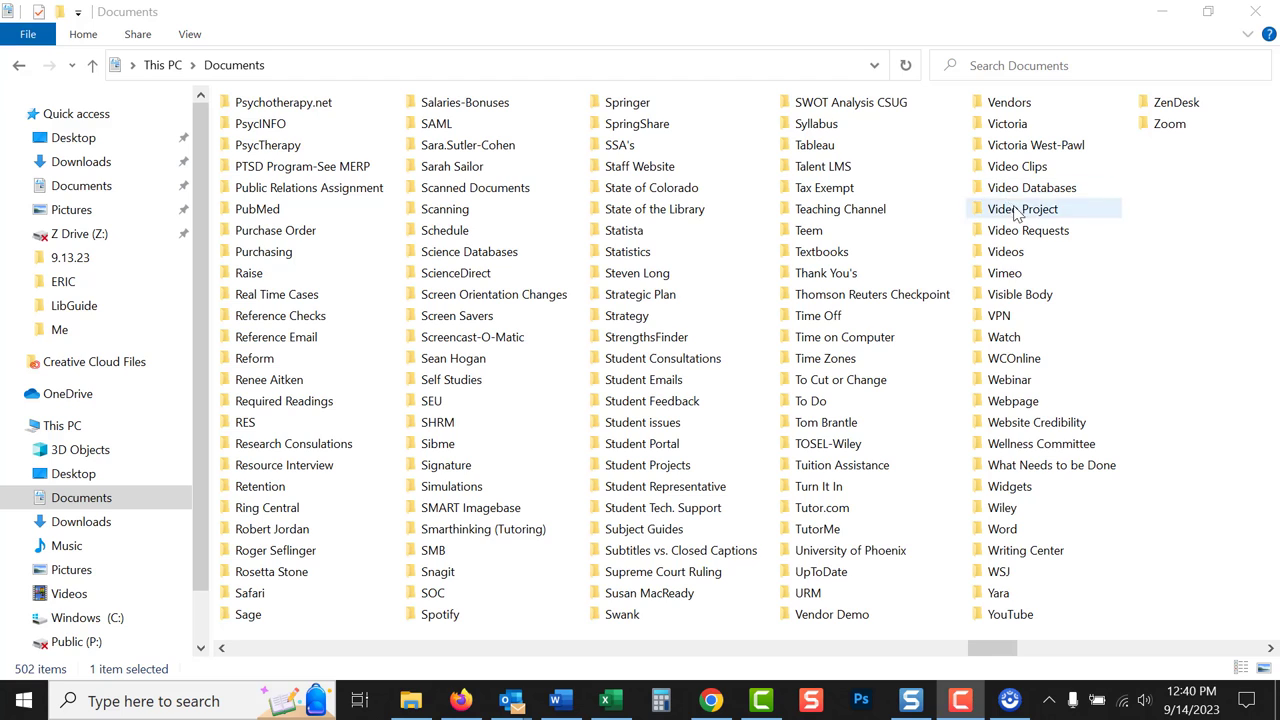
pyautogui.doubleClick(1012, 255)
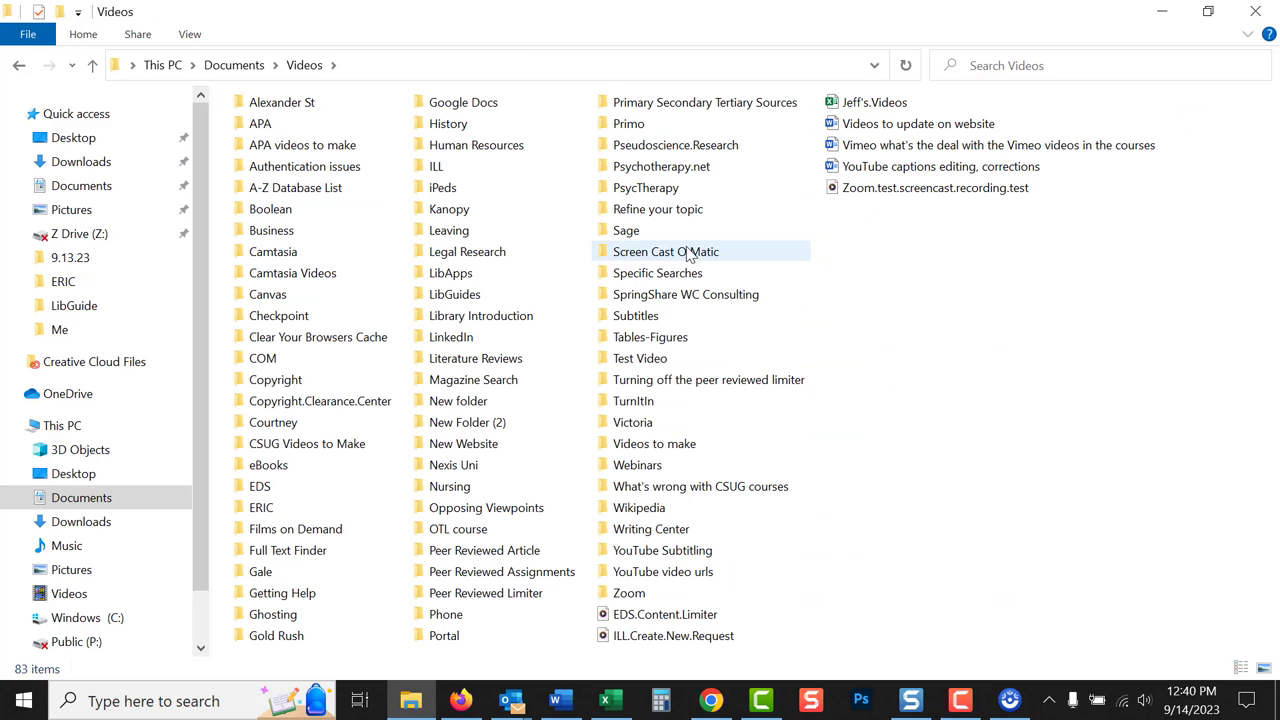
pyautogui.doubleClick(655, 253)
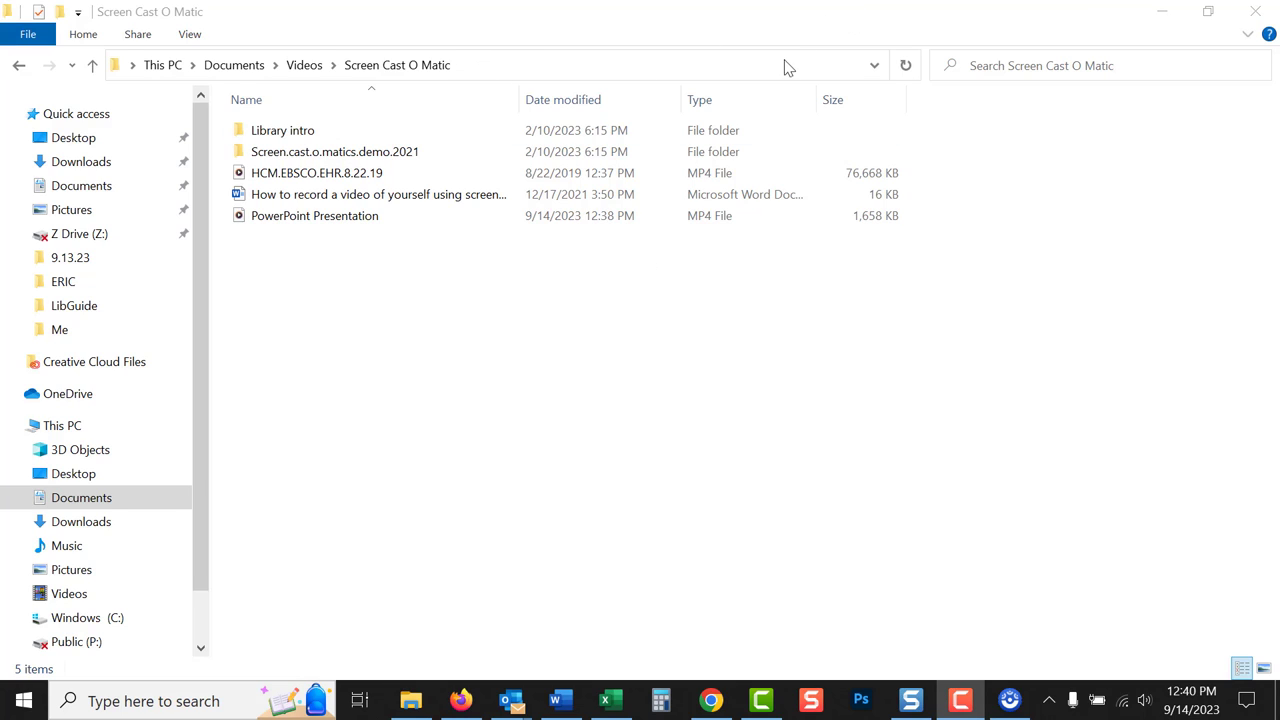
pyautogui.doubleClick(340, 226)
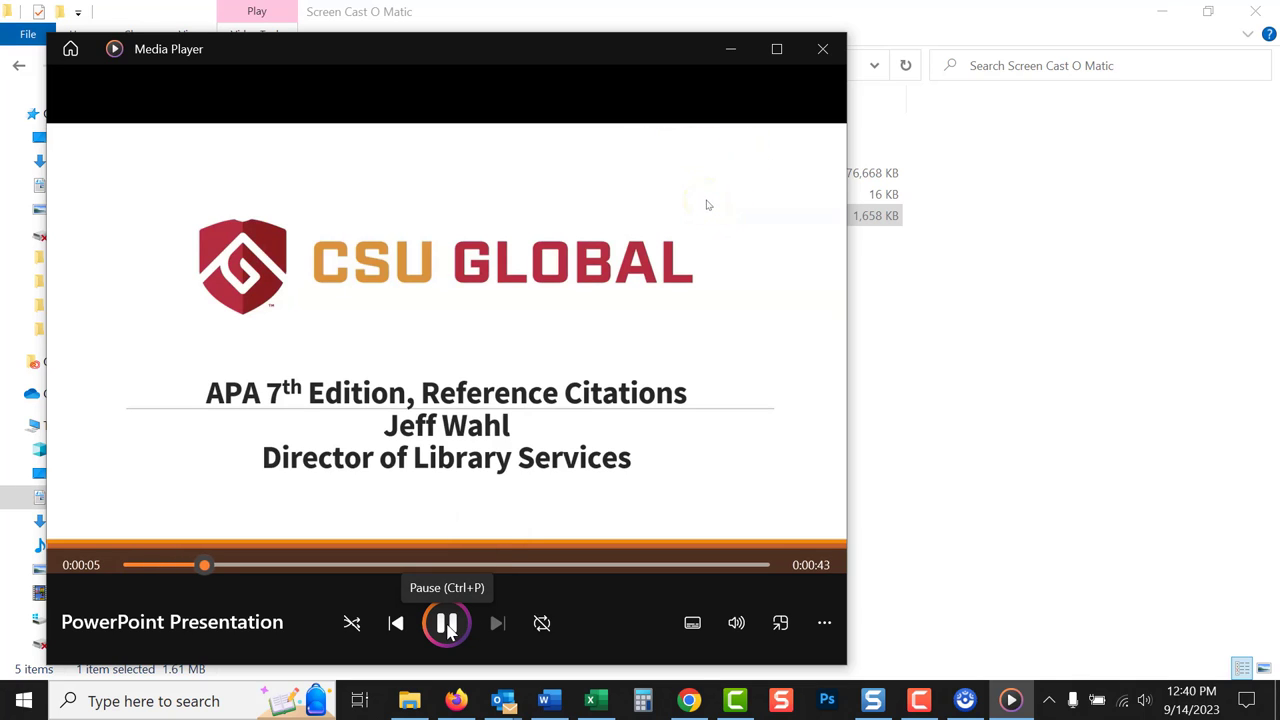
# - Pause the PowerPoint Presentation playback and close Media Player
pyautogui.click(447, 625)
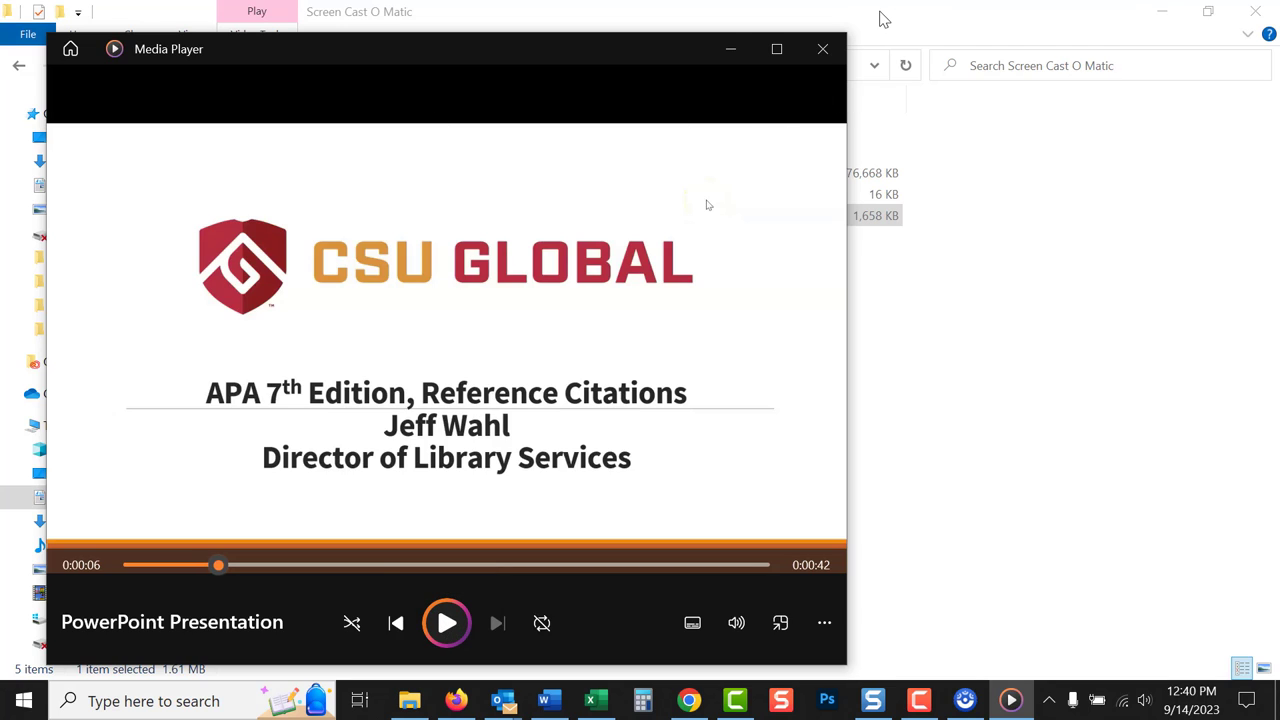
pyautogui.click(824, 49)
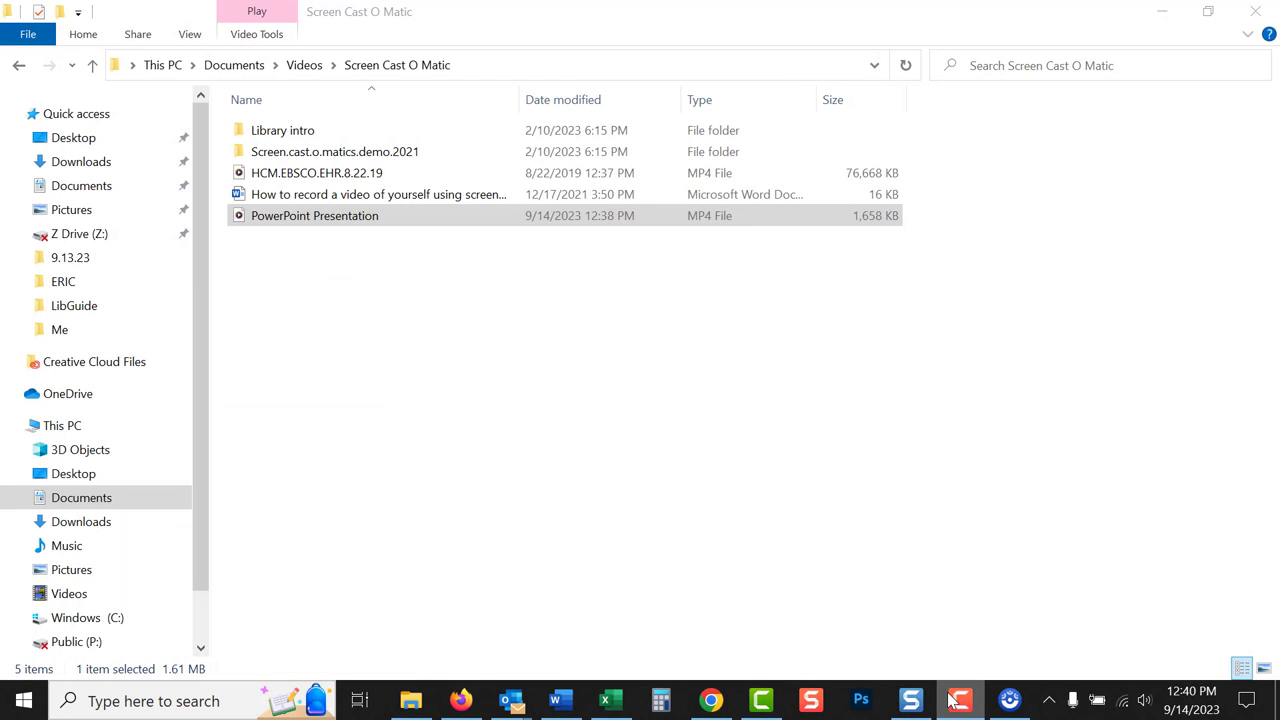
# - Upload the PowerPoint Presentation project to ScreenPal hosting from the ScreenPal window
pyautogui.click(1010, 700)
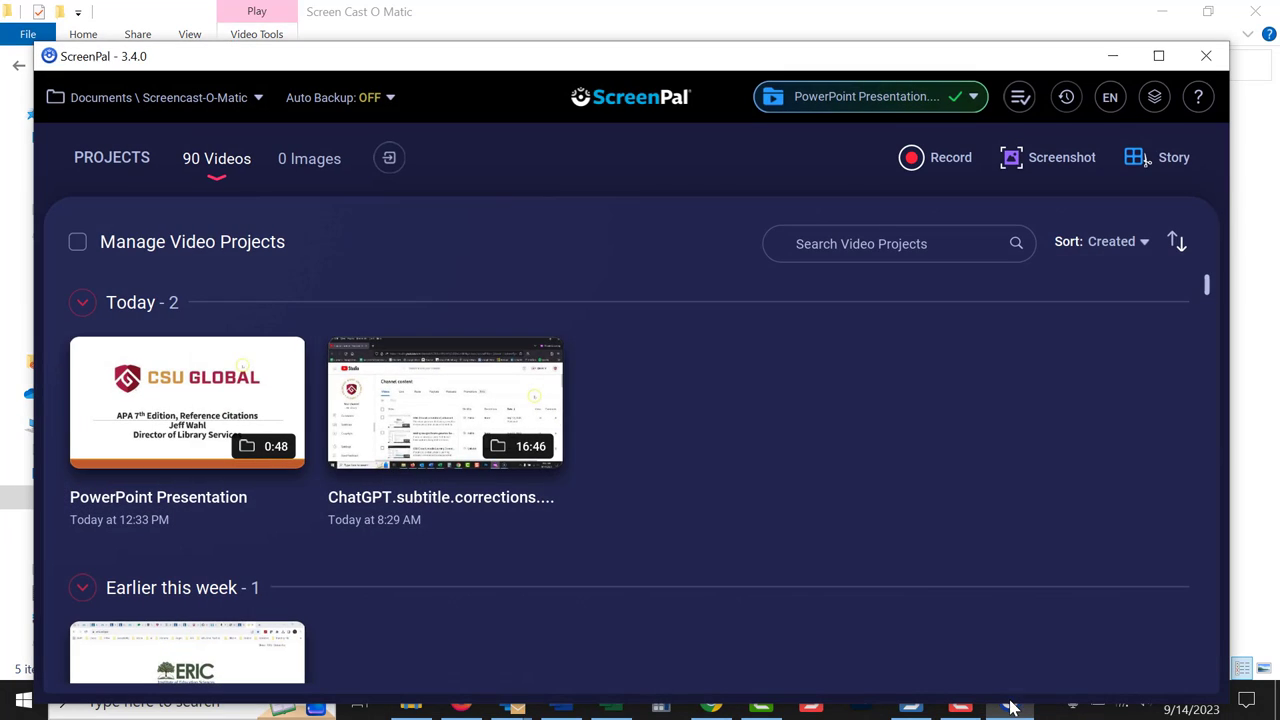
pyautogui.click(216, 381)
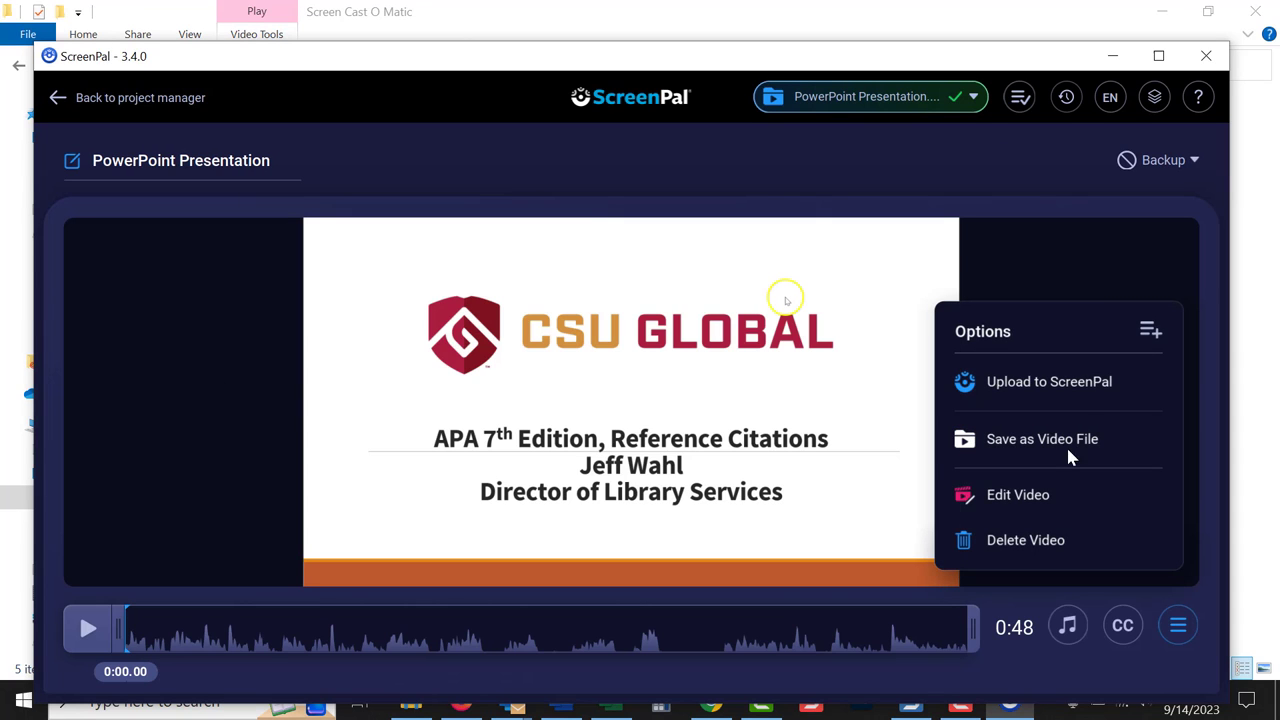
pyautogui.click(1067, 383)
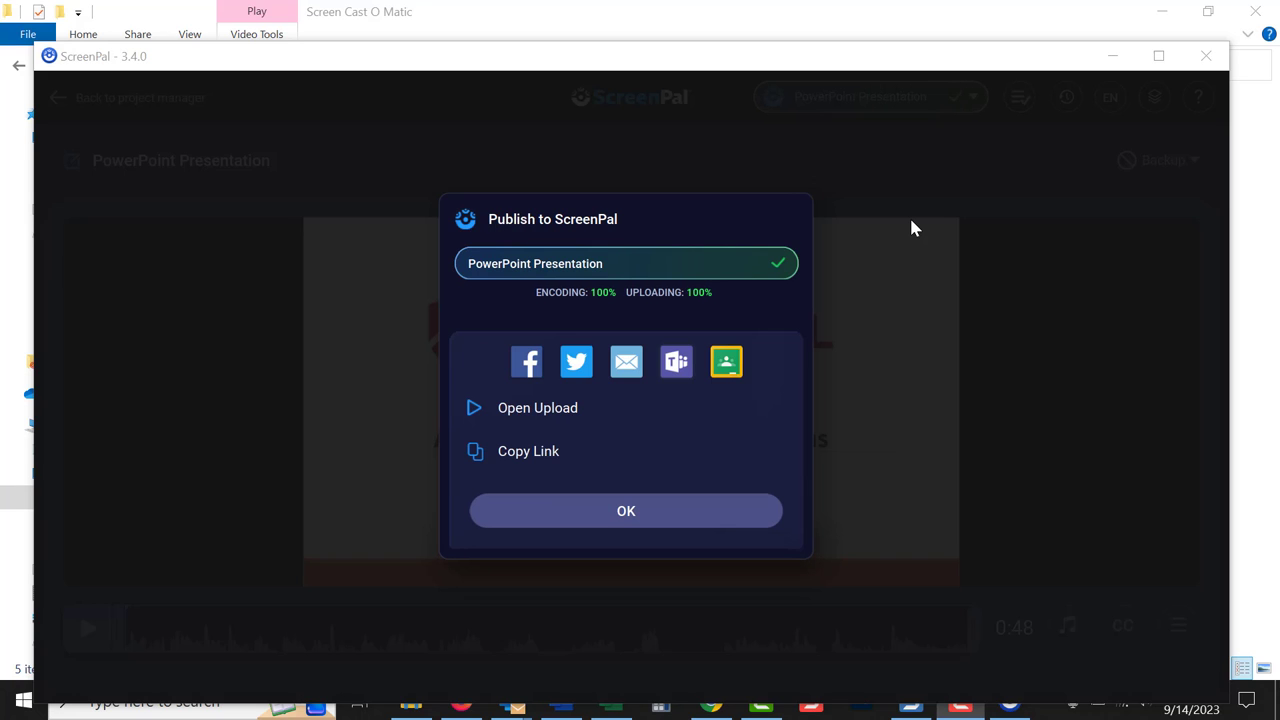
# - Copy the shareable link to the hosted PowerPoint Presentation video
pyautogui.click(536, 461)
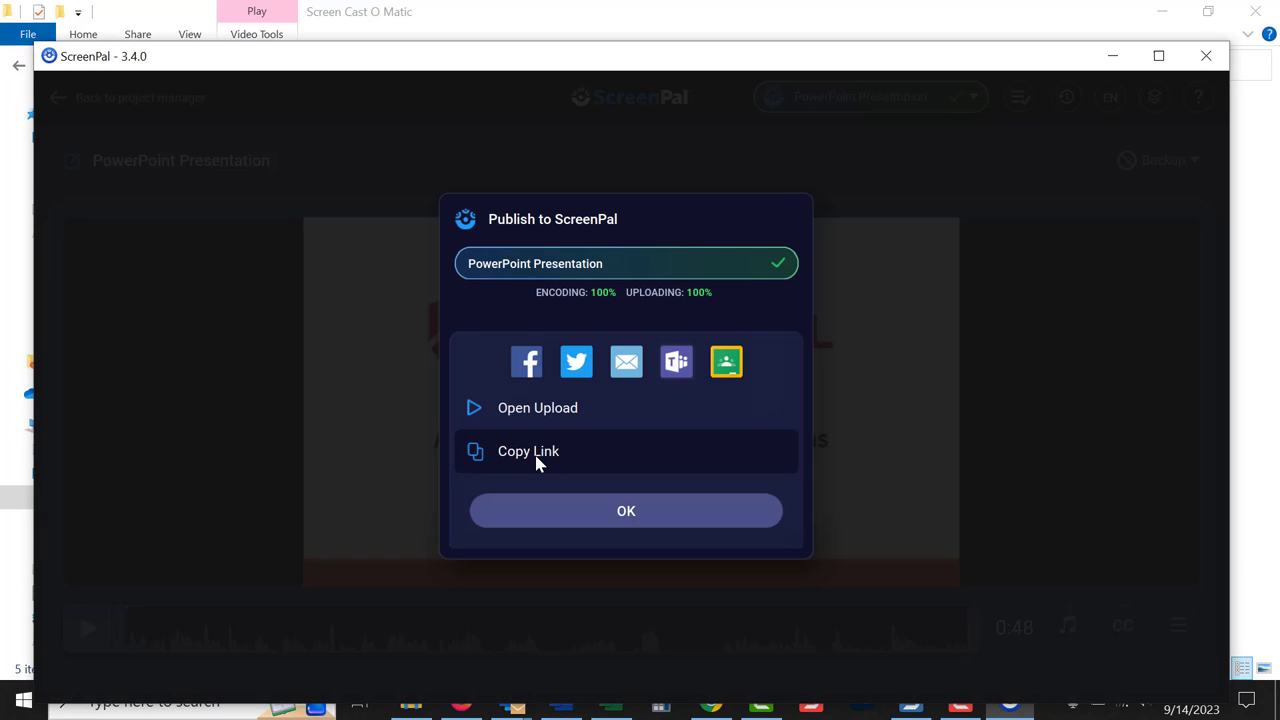